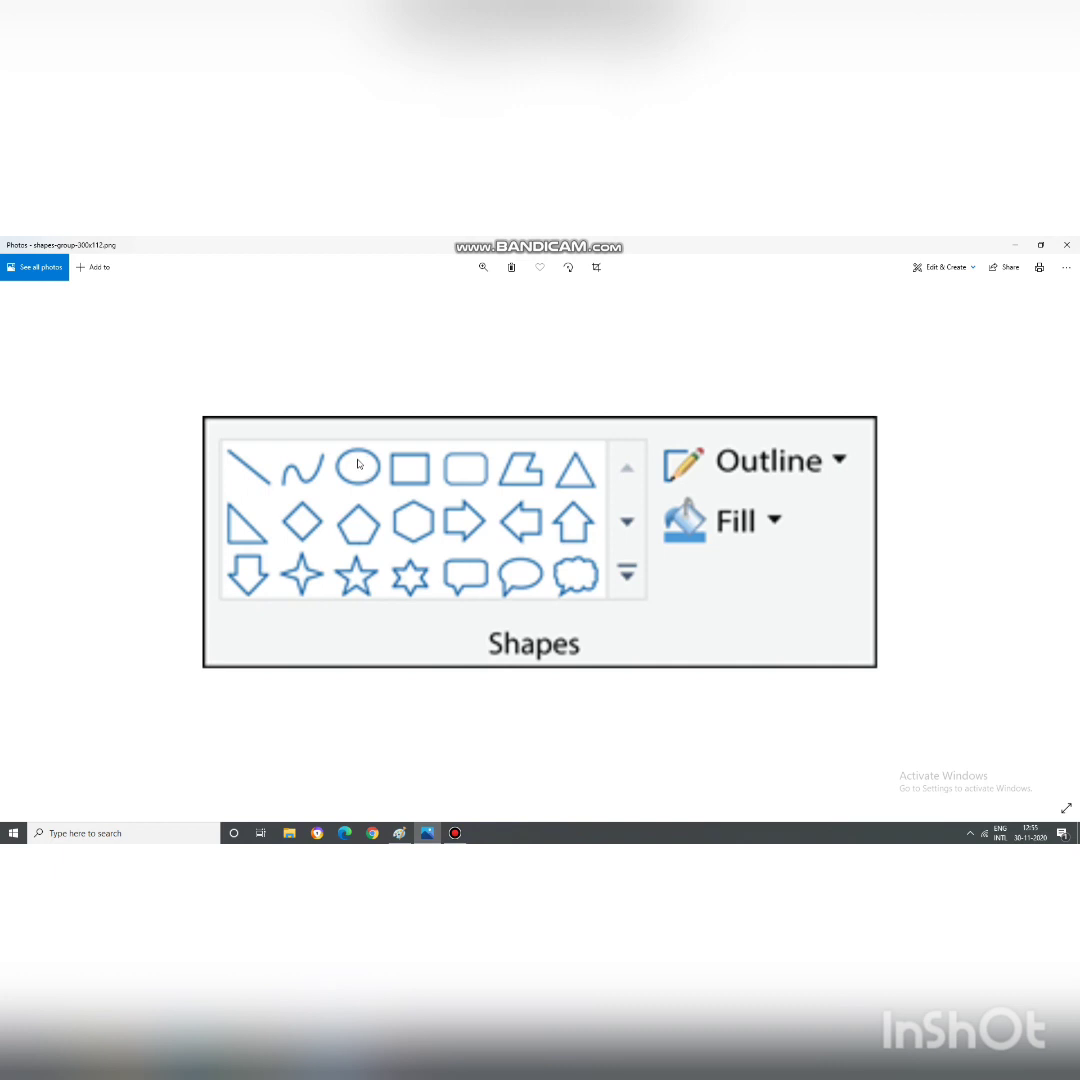
Close the Photos viewer and draw a long horizontal line and a tall vertical line
{"action": "left_click", "coordinate": [1067, 244]}
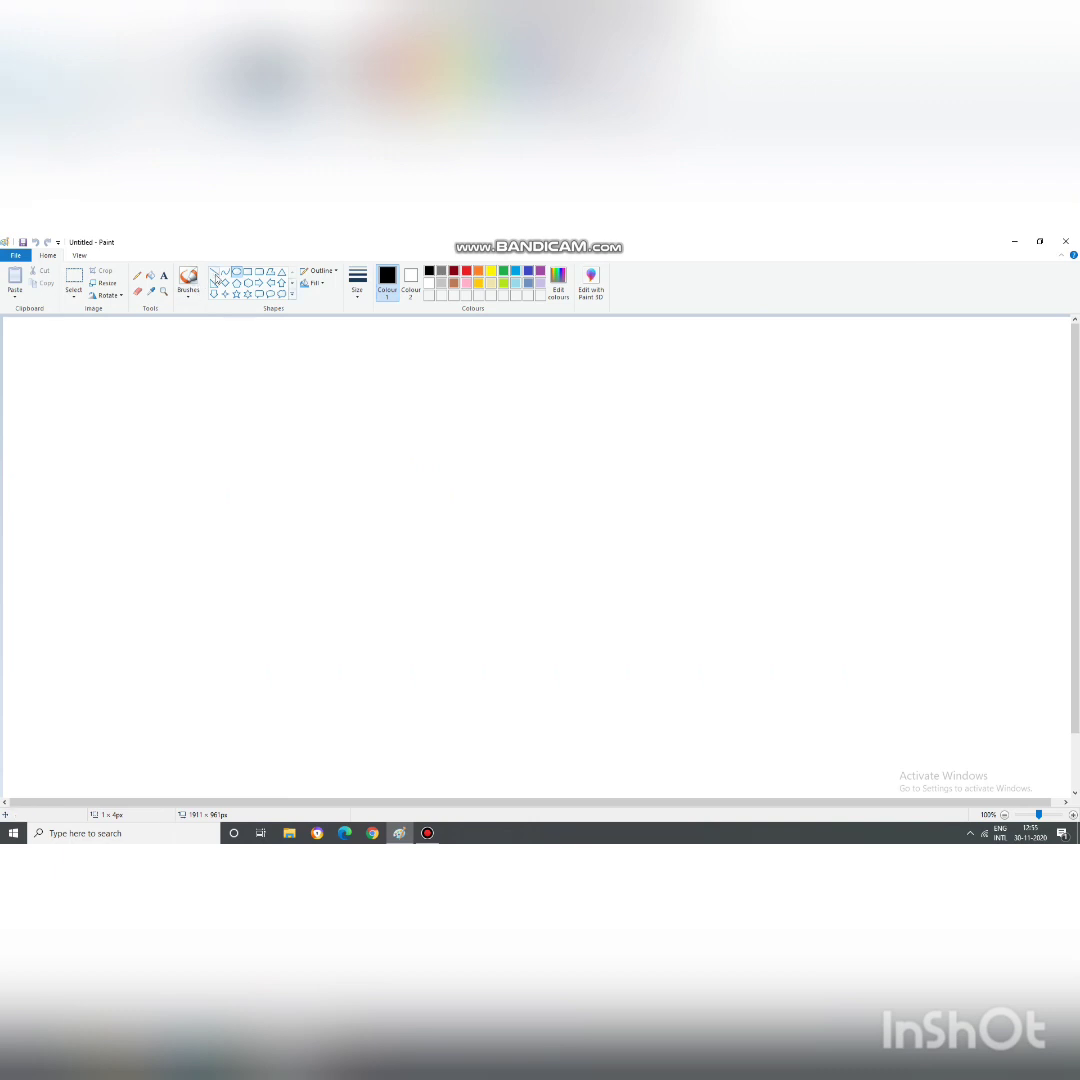
{"action": "left_click", "coordinate": [215, 275]}
{"action": "left_click_drag", "start_coordinate": [123, 515], "coordinate": [531, 517]}
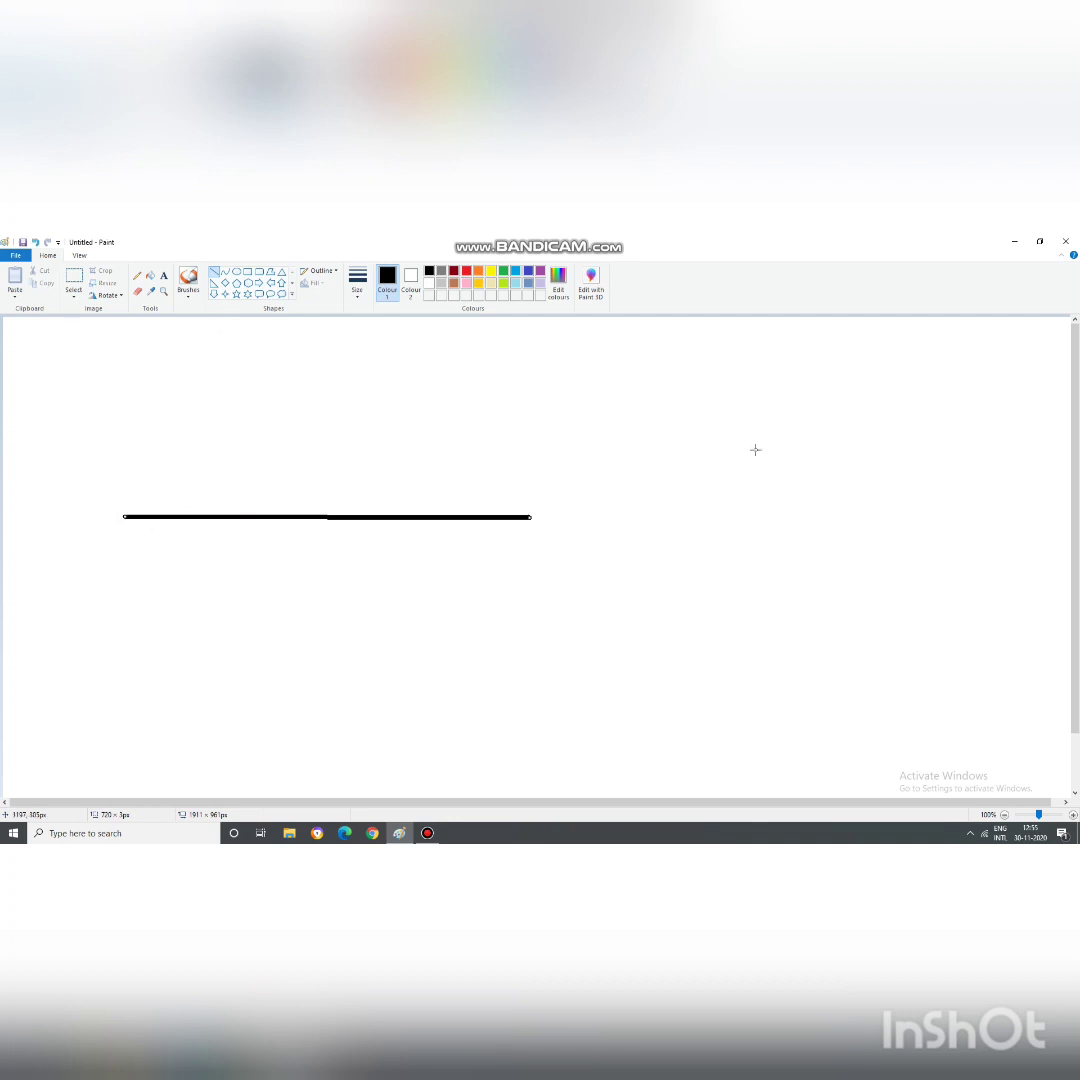
{"action": "left_click_drag", "start_coordinate": [724, 364], "coordinate": [730, 714]}
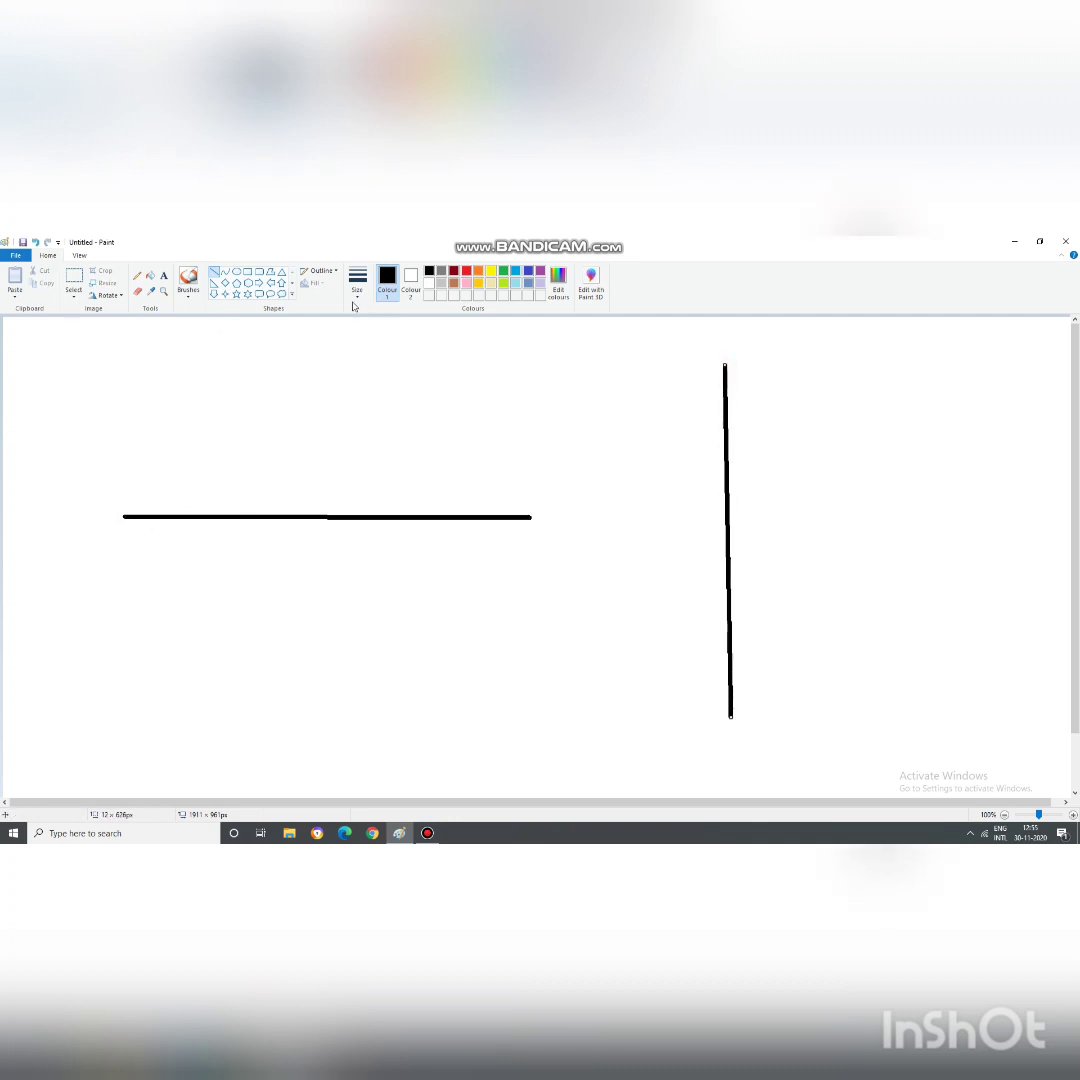
Make the vertical line 1px thick
{"action": "left_click", "coordinate": [355, 296]}
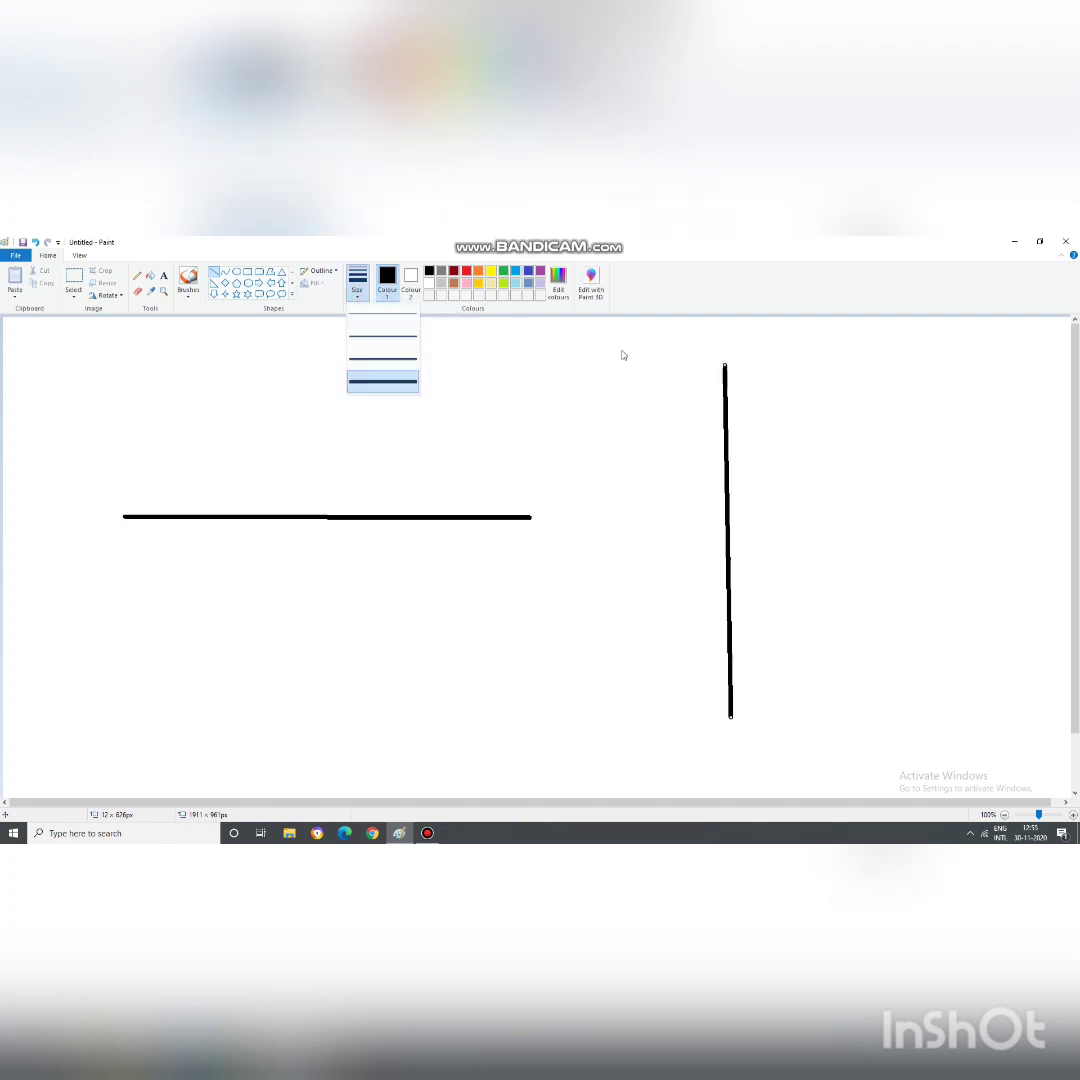
{"action": "left_click", "coordinate": [555, 337]}
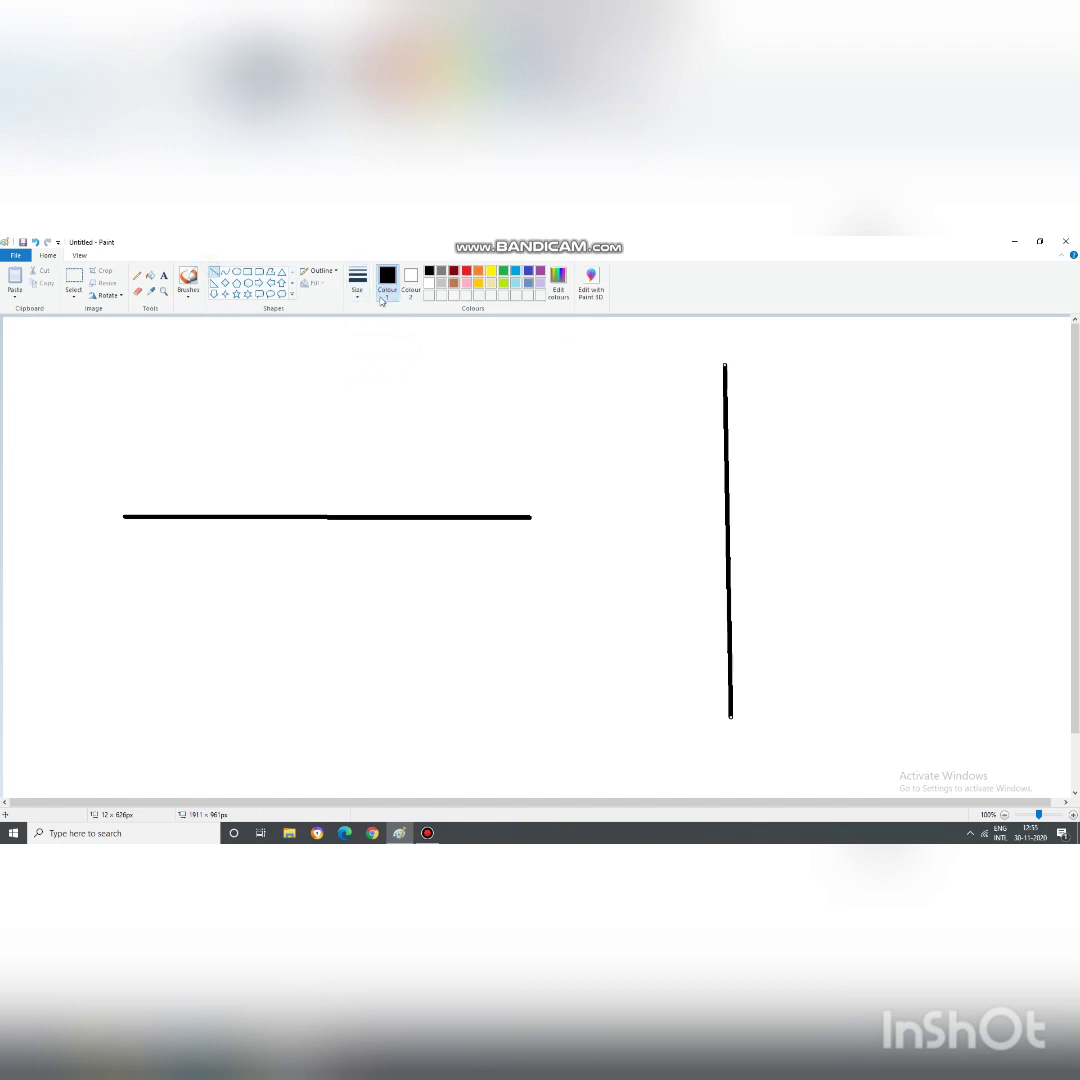
{"action": "left_click", "coordinate": [357, 299]}
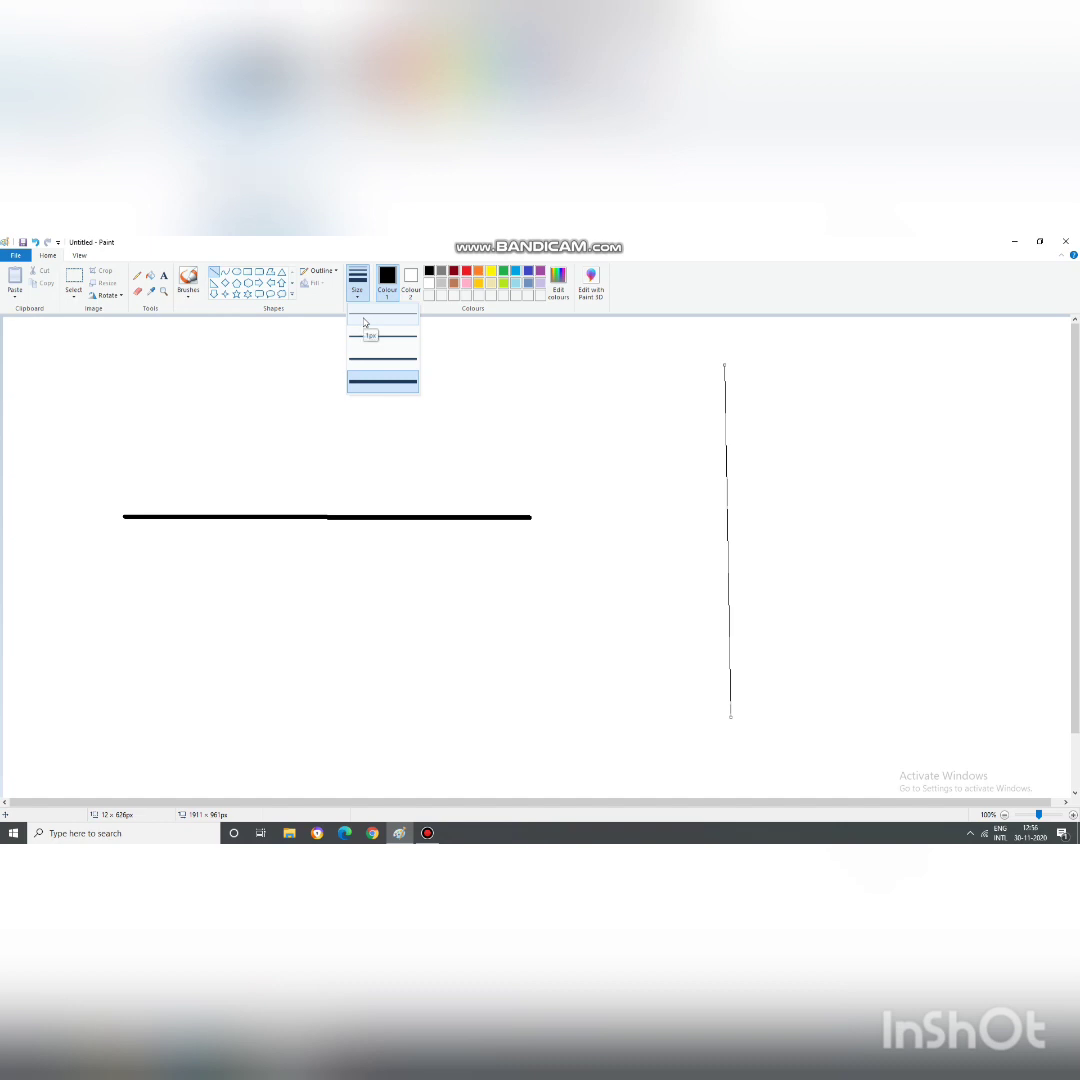
{"action": "left_click", "coordinate": [363, 321]}
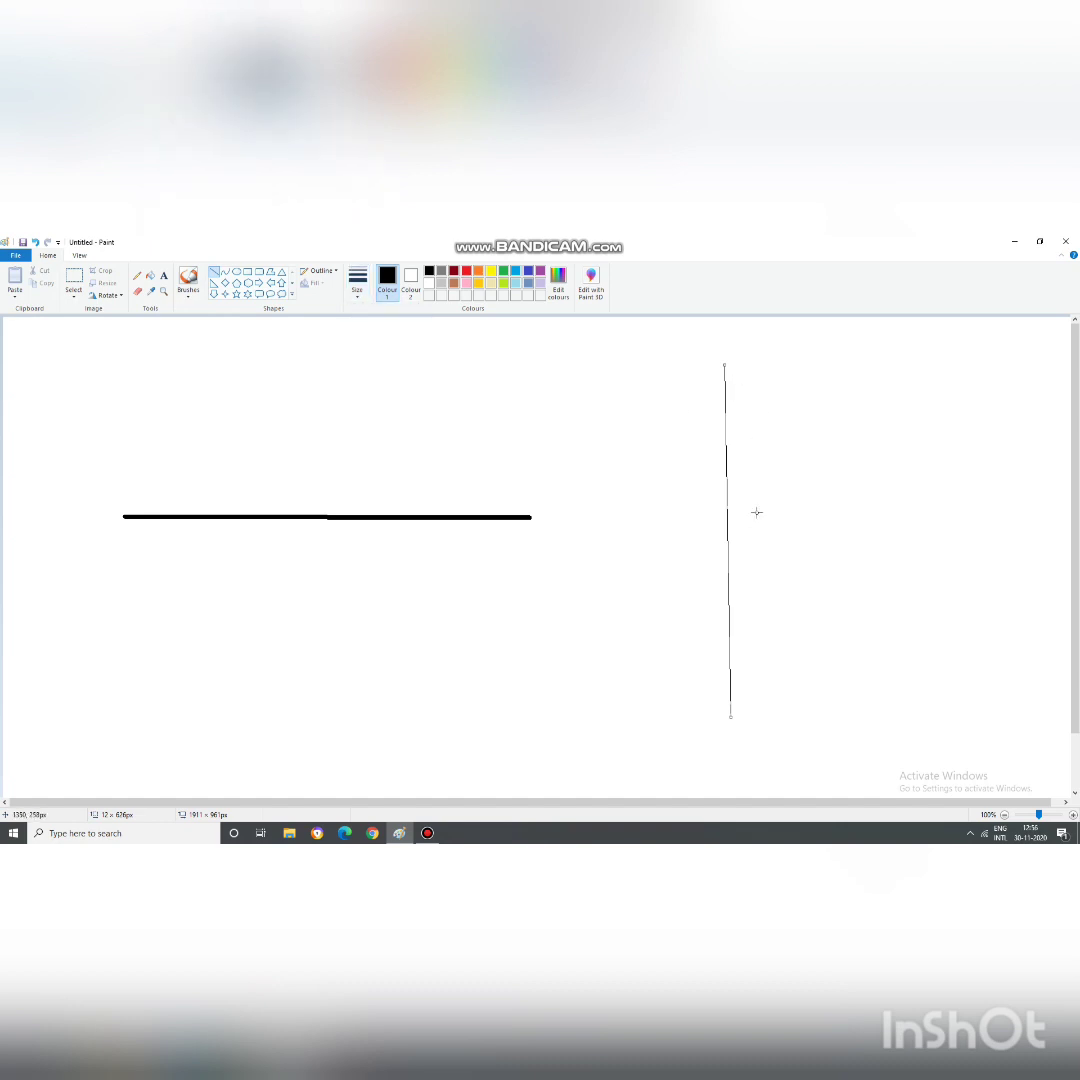
{"action": "left_click", "coordinate": [858, 632]}
Draw a second, slightly thicker vertical line beside the first
{"action": "left_click", "coordinate": [359, 301]}
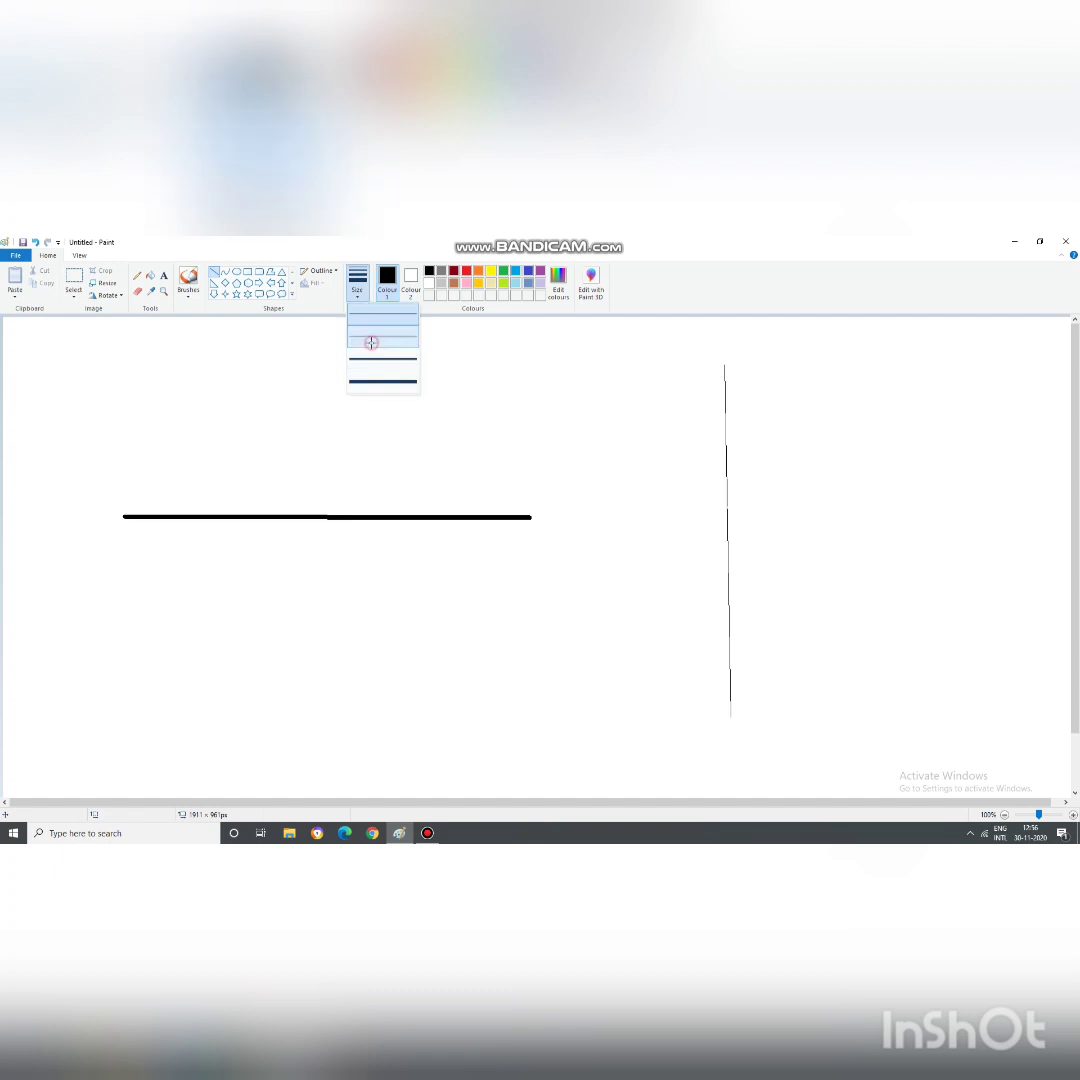
{"action": "left_click", "coordinate": [779, 365]}
{"action": "left_click_drag", "start_coordinate": [789, 413], "coordinate": [779, 717]}
{"action": "left_click", "coordinate": [904, 641]}
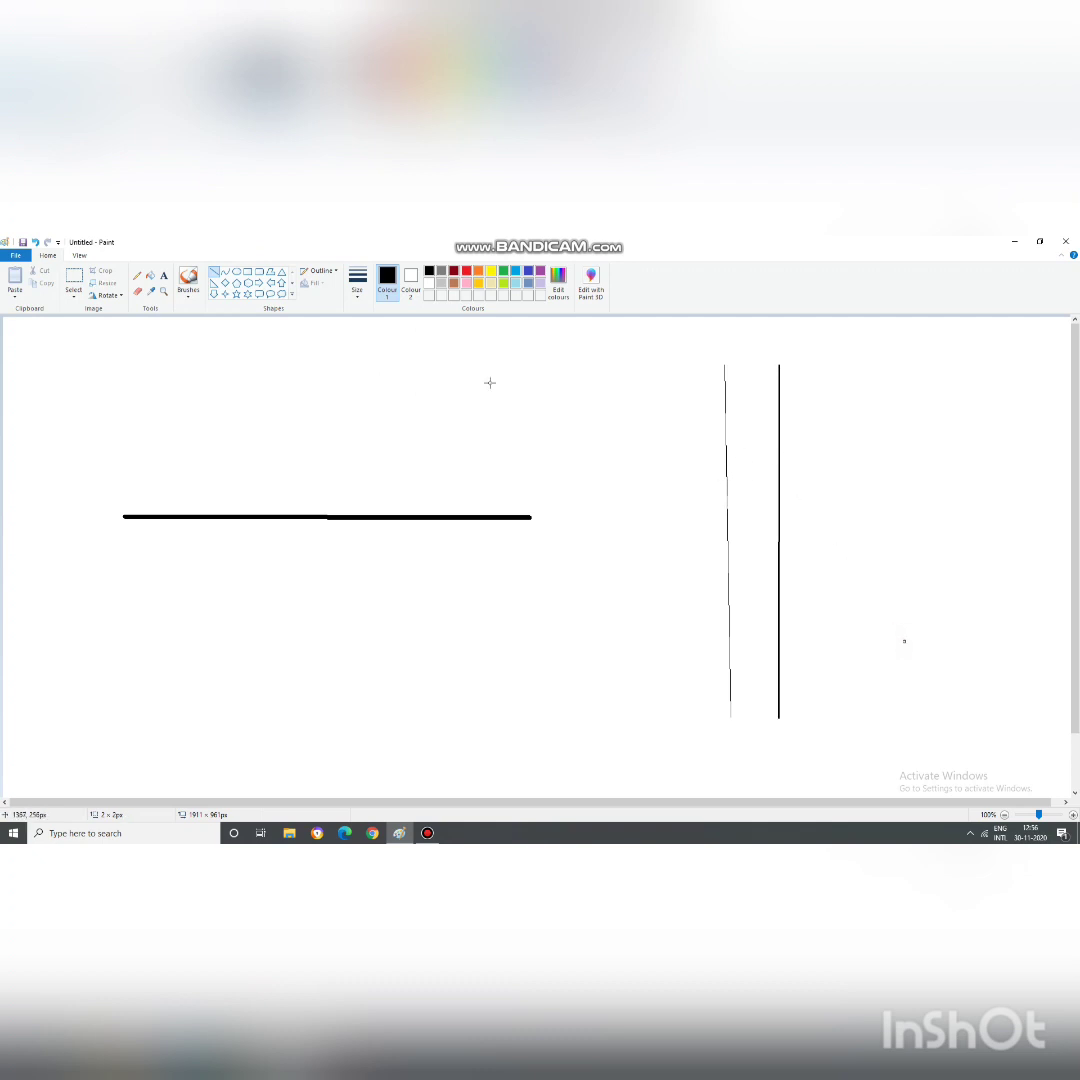
Draw a medium-thickness horizontal line above the first horizontal line
{"action": "left_click", "coordinate": [357, 283]}
{"action": "left_click", "coordinate": [398, 376]}
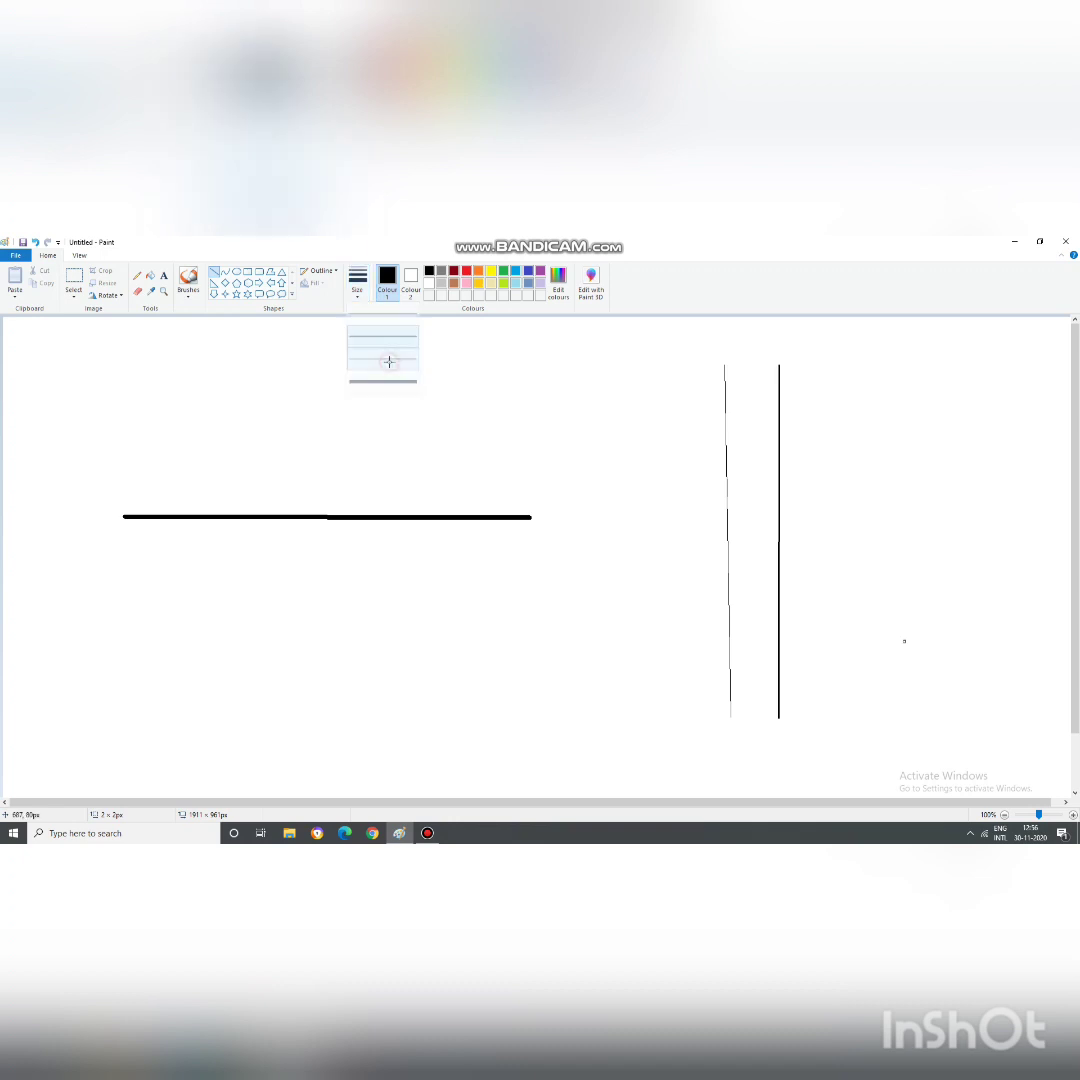
{"action": "left_click_drag", "start_coordinate": [131, 466], "coordinate": [526, 464]}
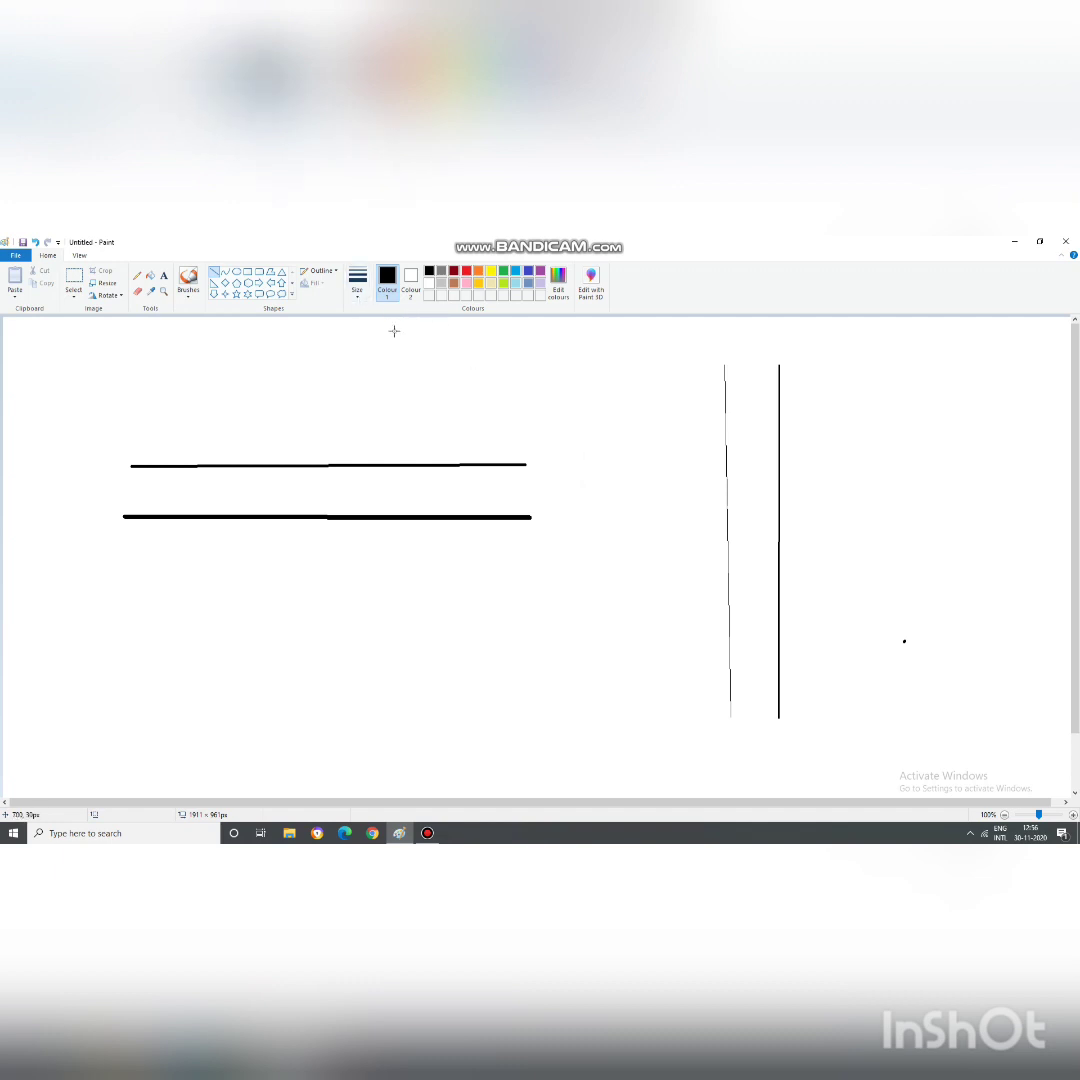
Draw a vertical line at the thickest width further right
{"action": "left_click", "coordinate": [357, 283]}
{"action": "left_click", "coordinate": [366, 383]}
{"action": "left_click_drag", "start_coordinate": [850, 362], "coordinate": [857, 715]}
{"action": "left_click", "coordinate": [971, 645]}
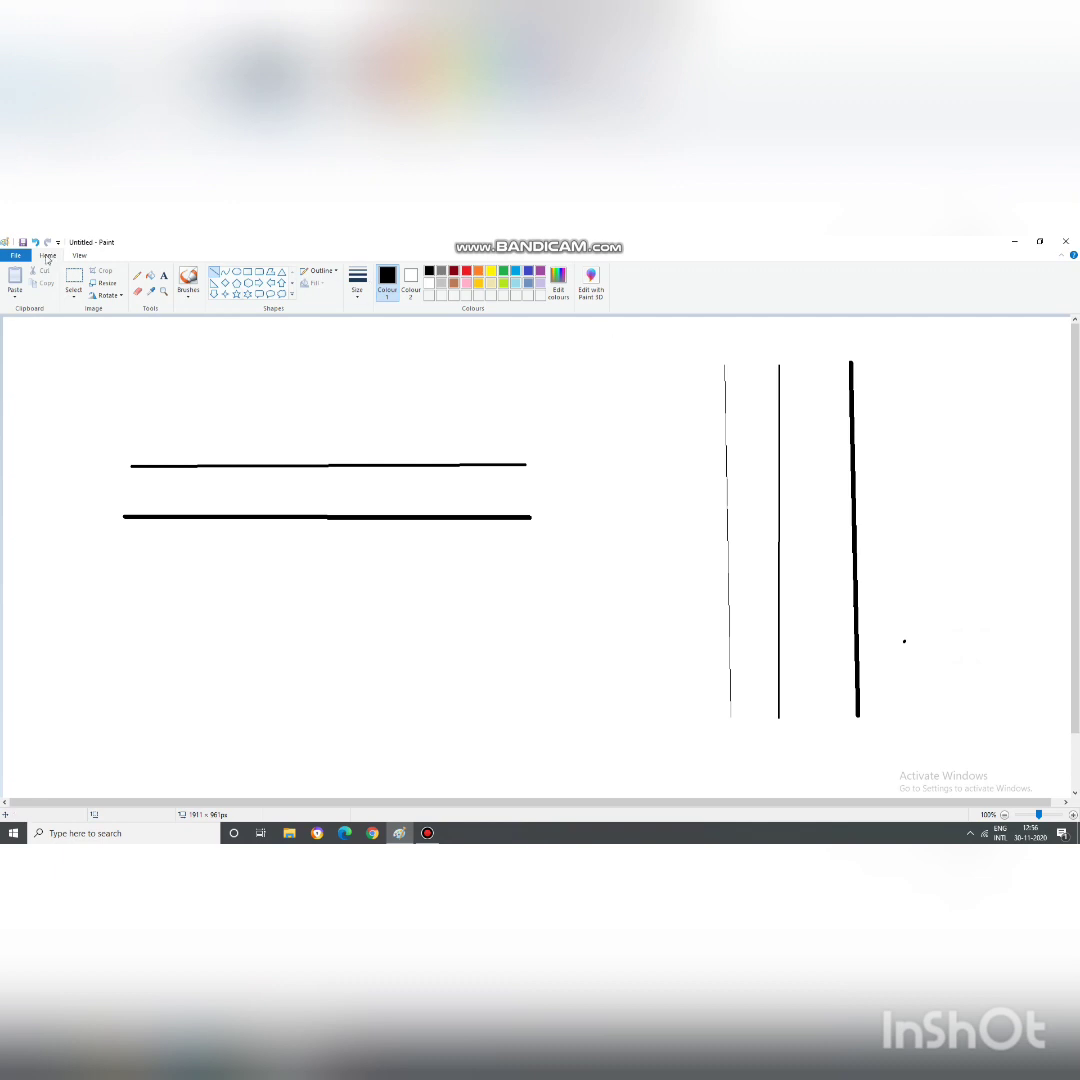
Start a new picture, discarding the line drawing without saving
{"action": "left_click", "coordinate": [15, 255]}
{"action": "left_click", "coordinate": [33, 275]}
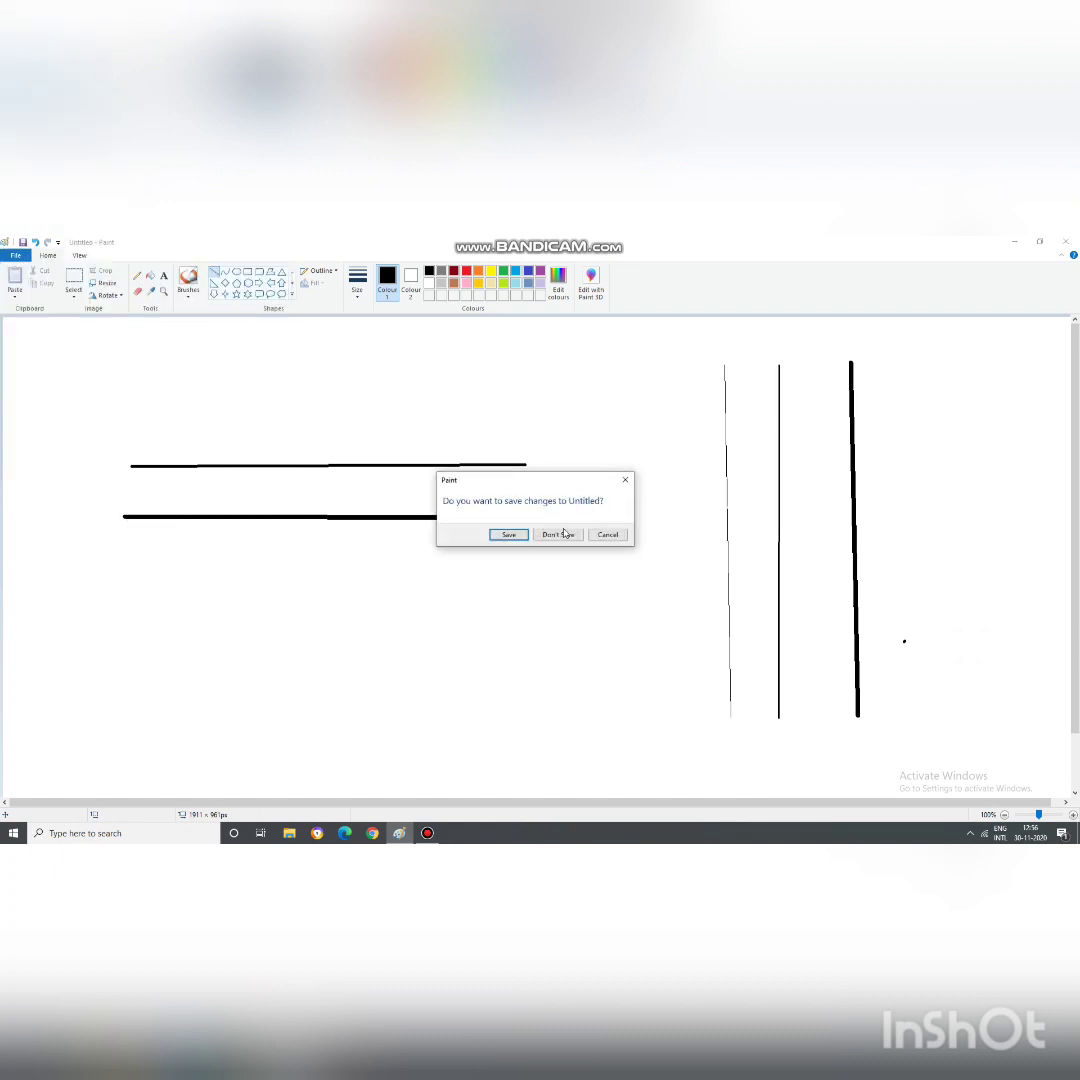
{"action": "left_click", "coordinate": [558, 533]}
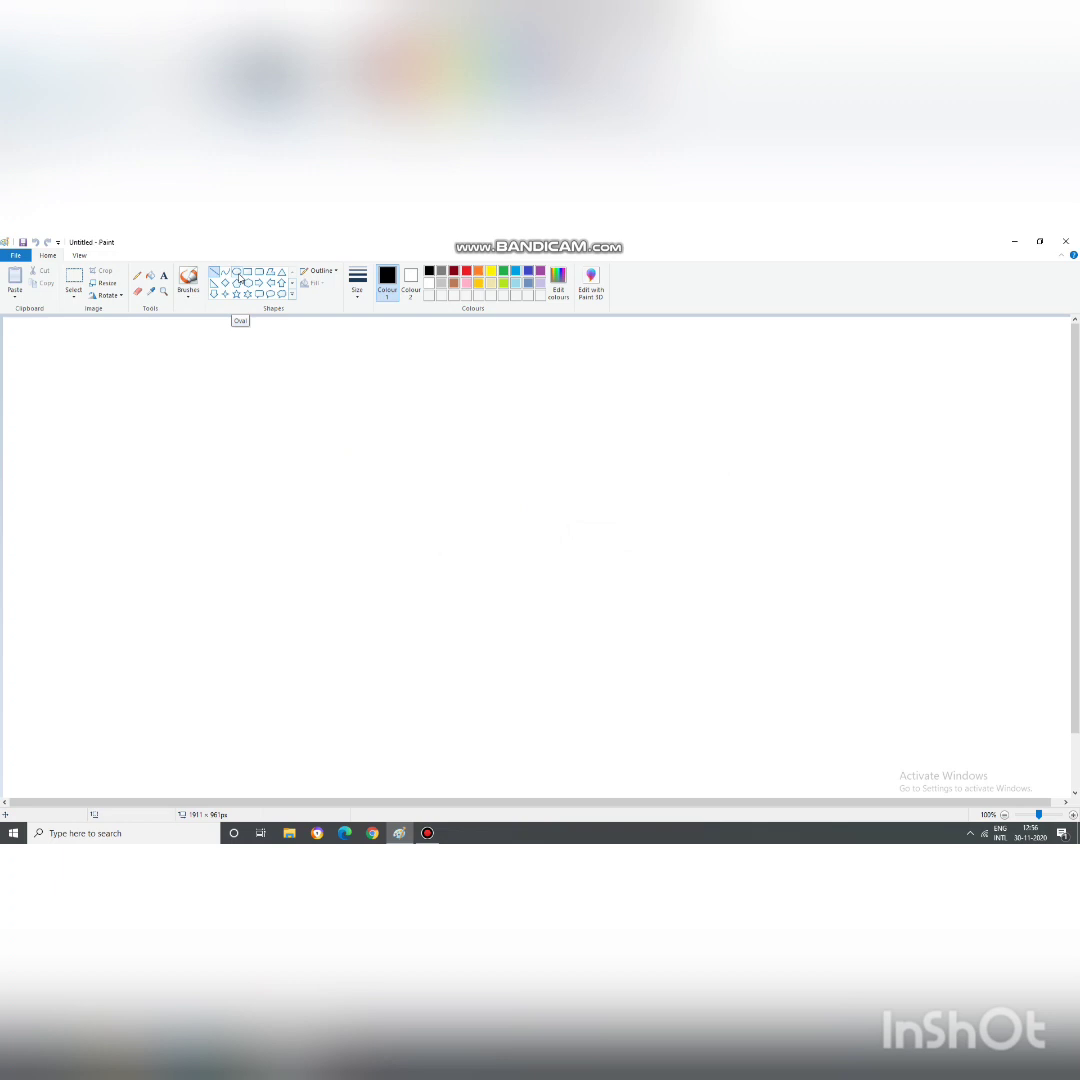
Draw a tall ellipse on the left and a circle to its right
{"action": "left_click", "coordinate": [238, 273]}
{"action": "left_click_drag", "start_coordinate": [129, 382], "coordinate": [390, 710]}
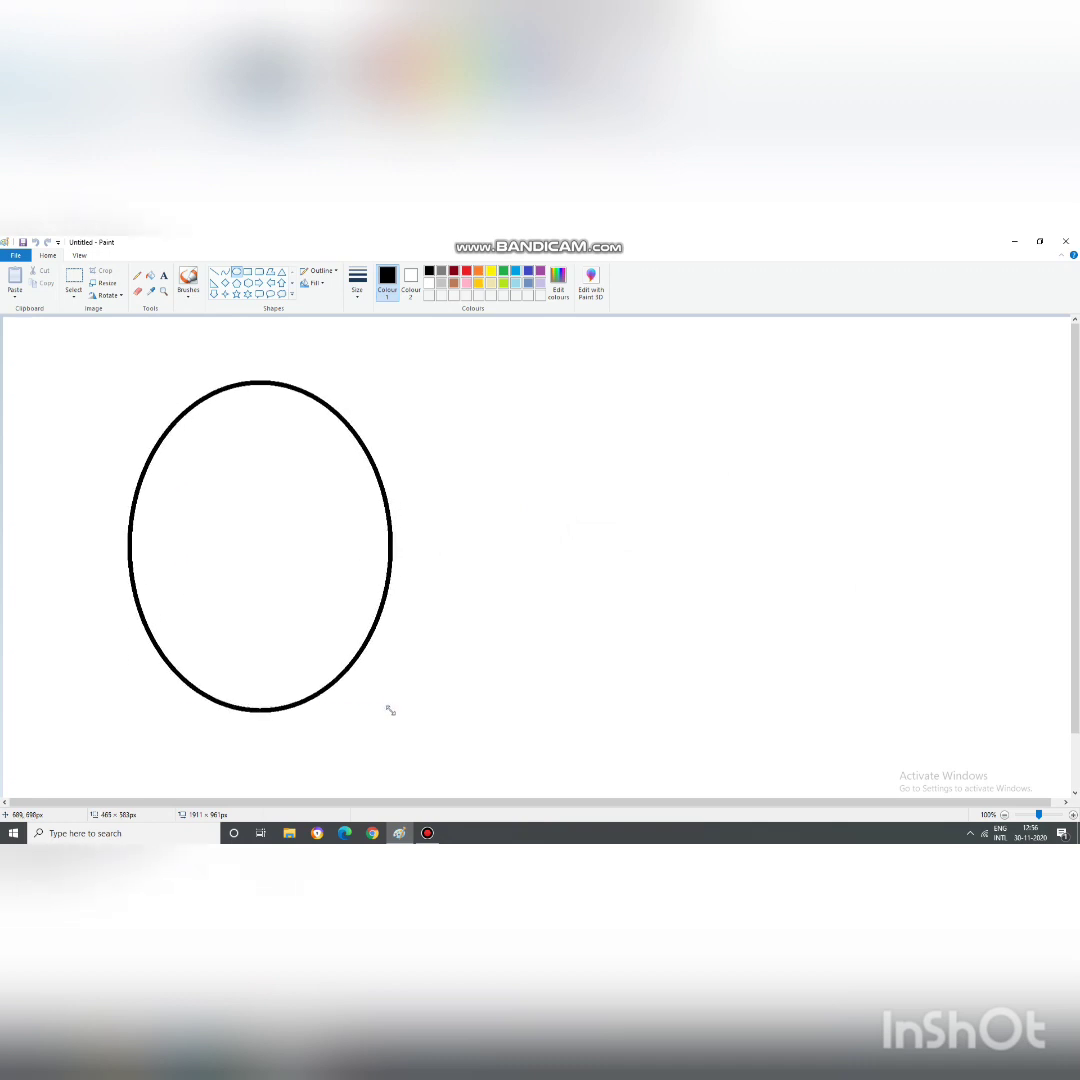
{"action": "left_click", "coordinate": [506, 630]}
{"action": "left_click_drag", "start_coordinate": [566, 380], "coordinate": [721, 518]}
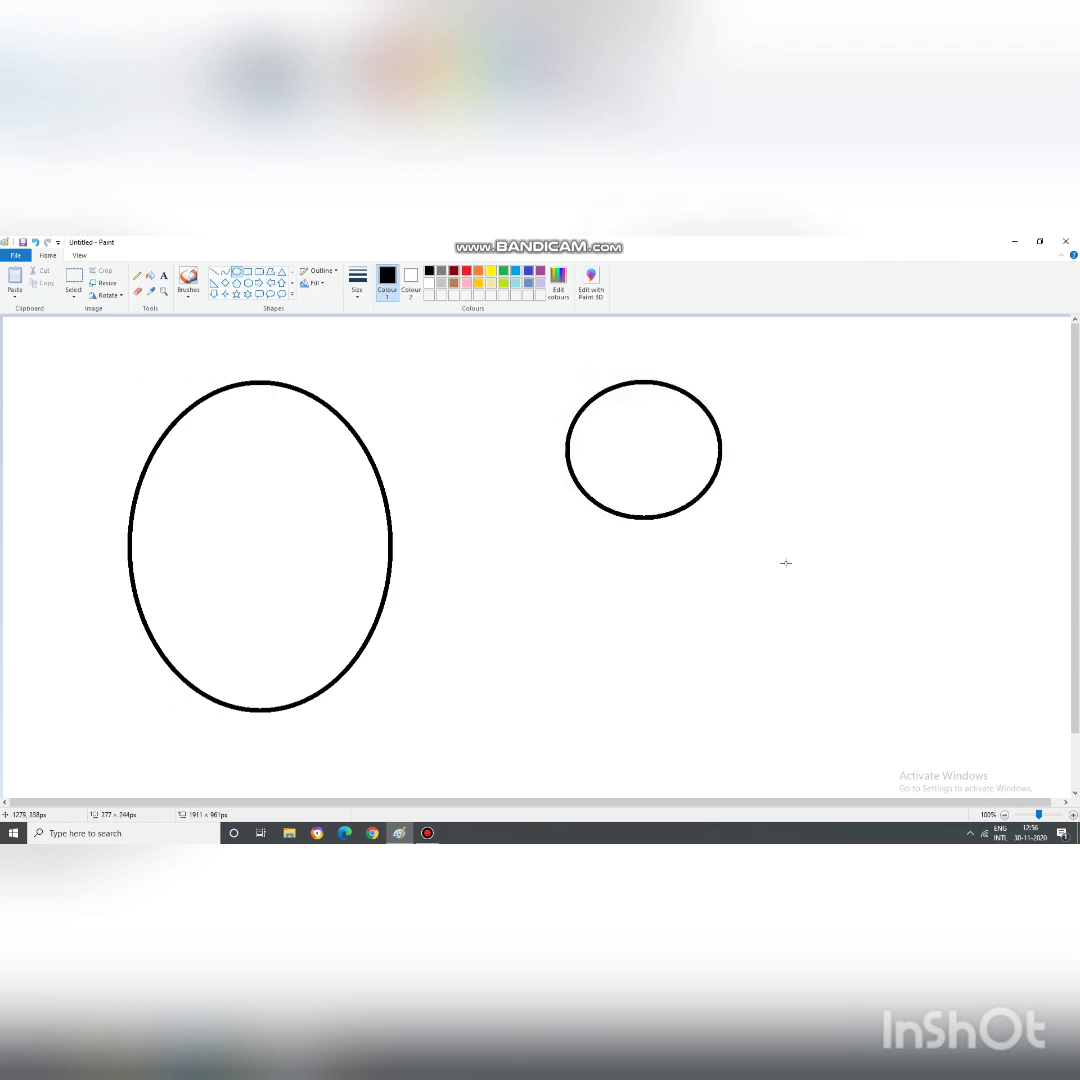
{"action": "left_click_drag", "start_coordinate": [786, 563], "coordinate": [881, 693]}
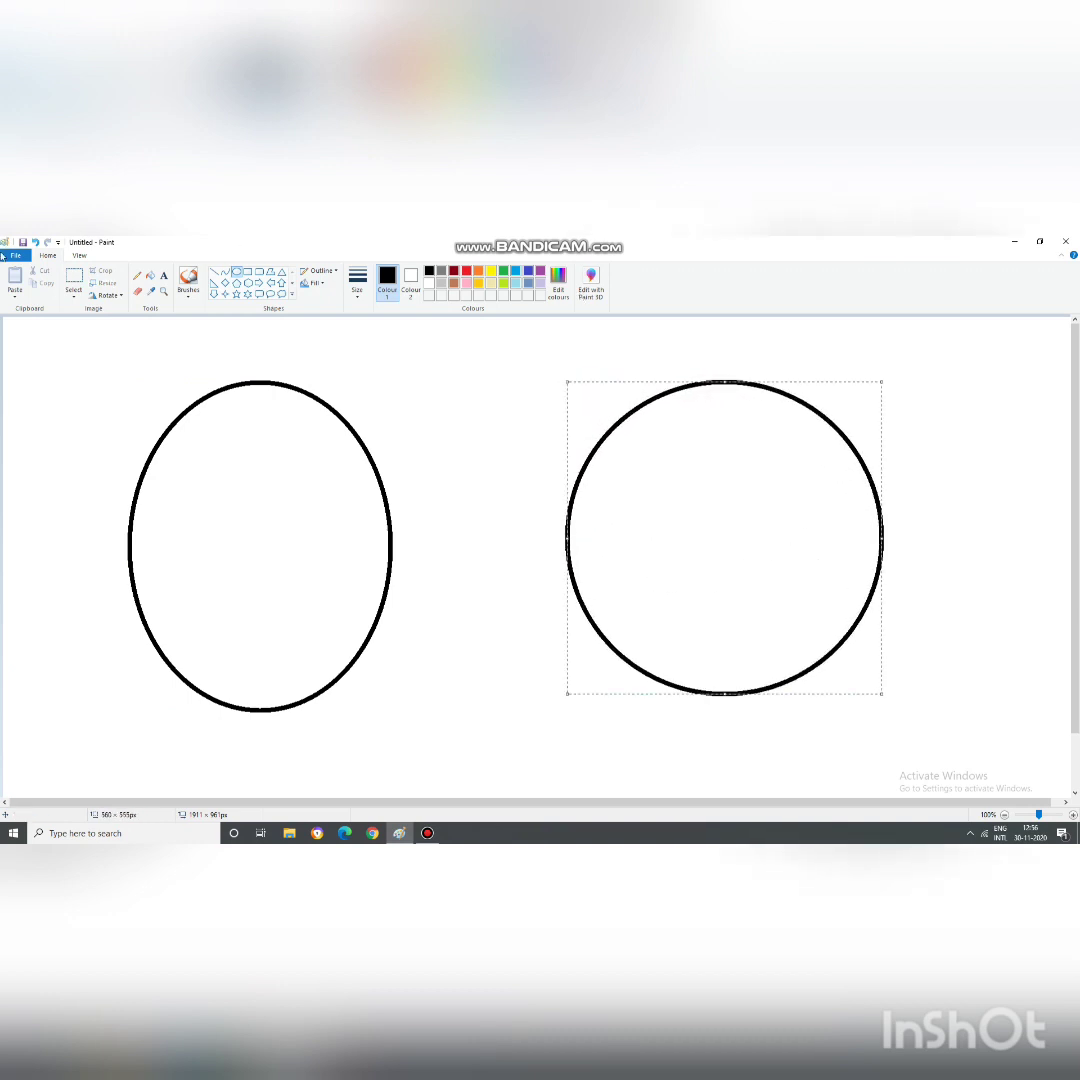
{"action": "left_click", "coordinate": [518, 403]}
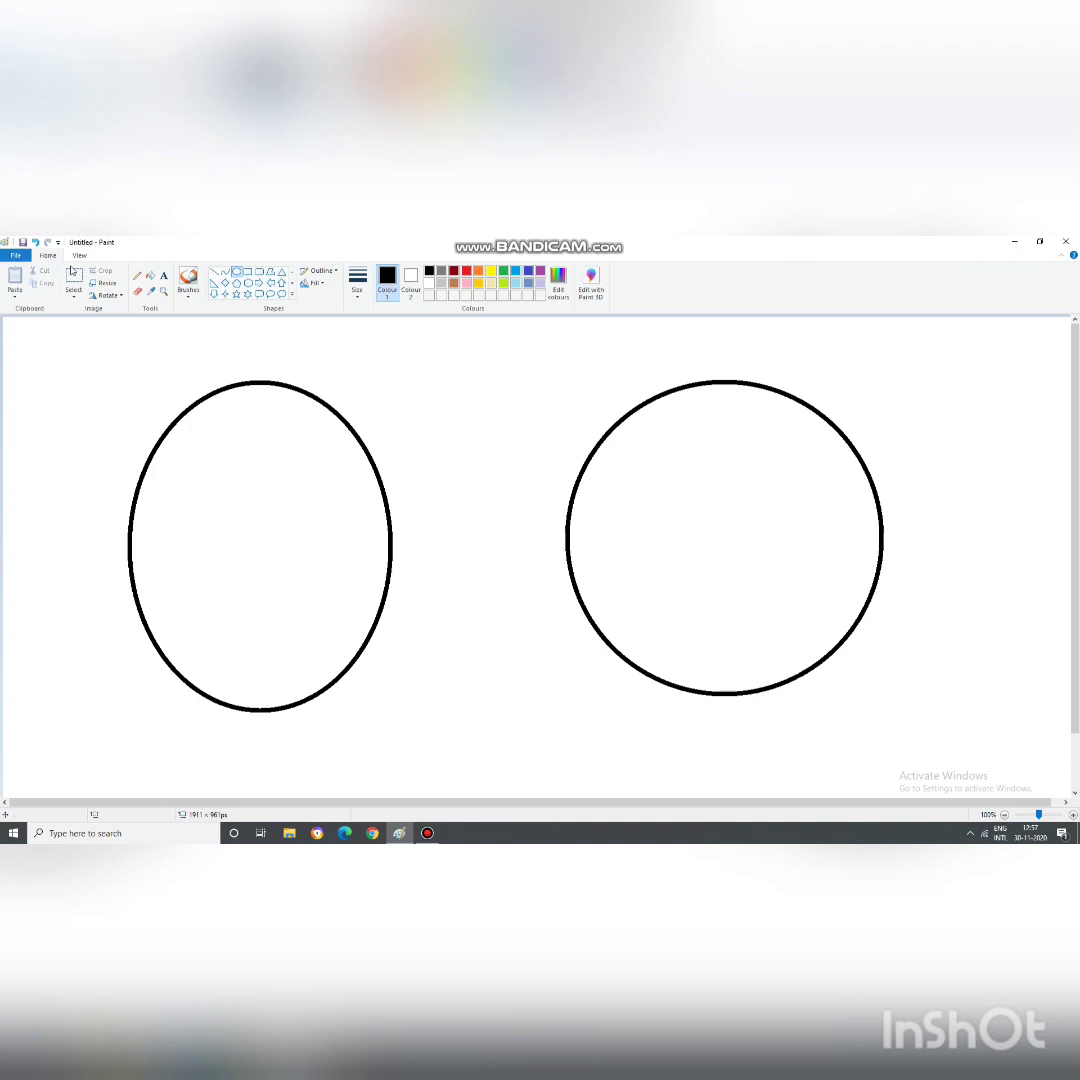
Start a new picture, discarding the ovals without saving
{"action": "left_click", "coordinate": [15, 255]}
{"action": "left_click", "coordinate": [30, 276]}
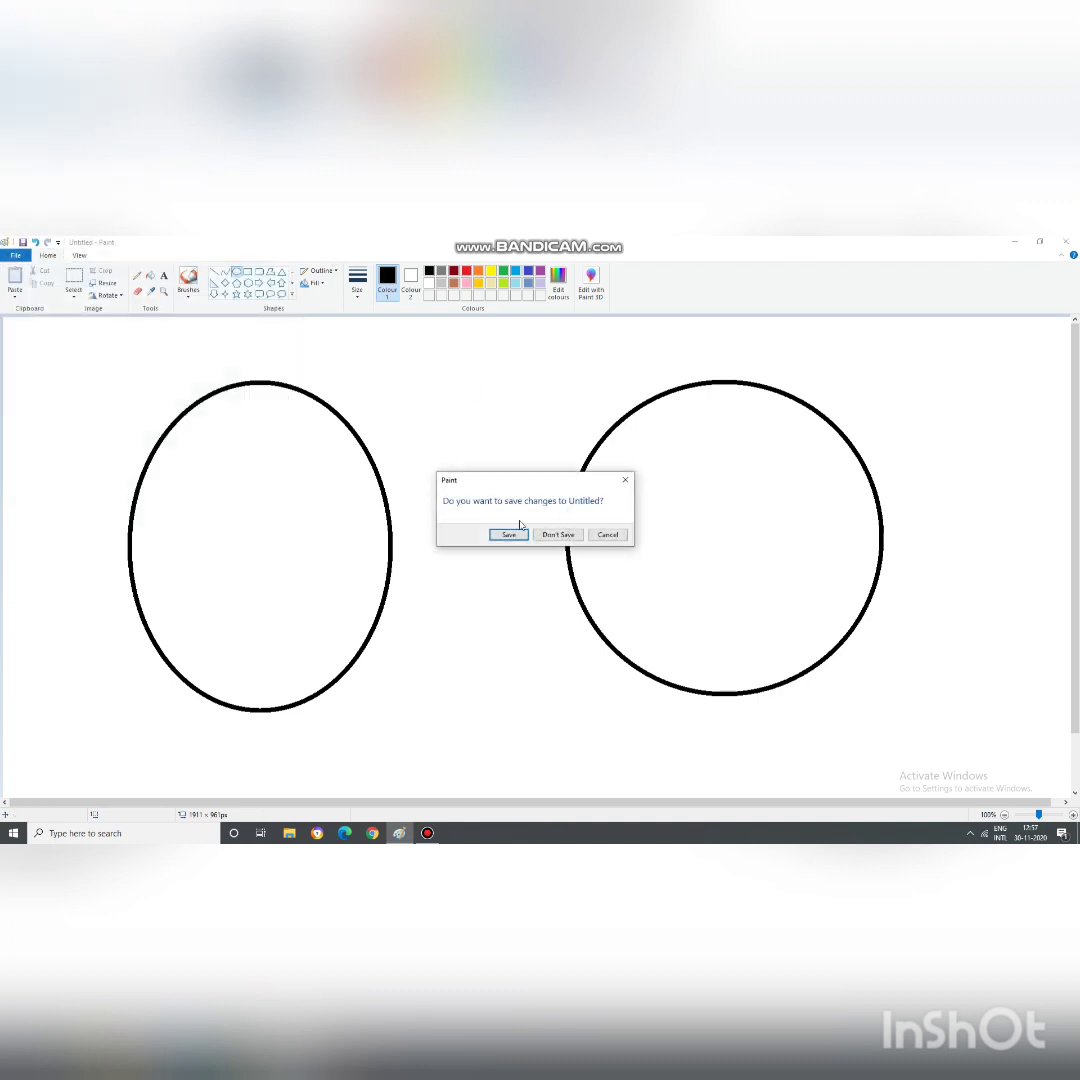
{"action": "left_click", "coordinate": [558, 532]}
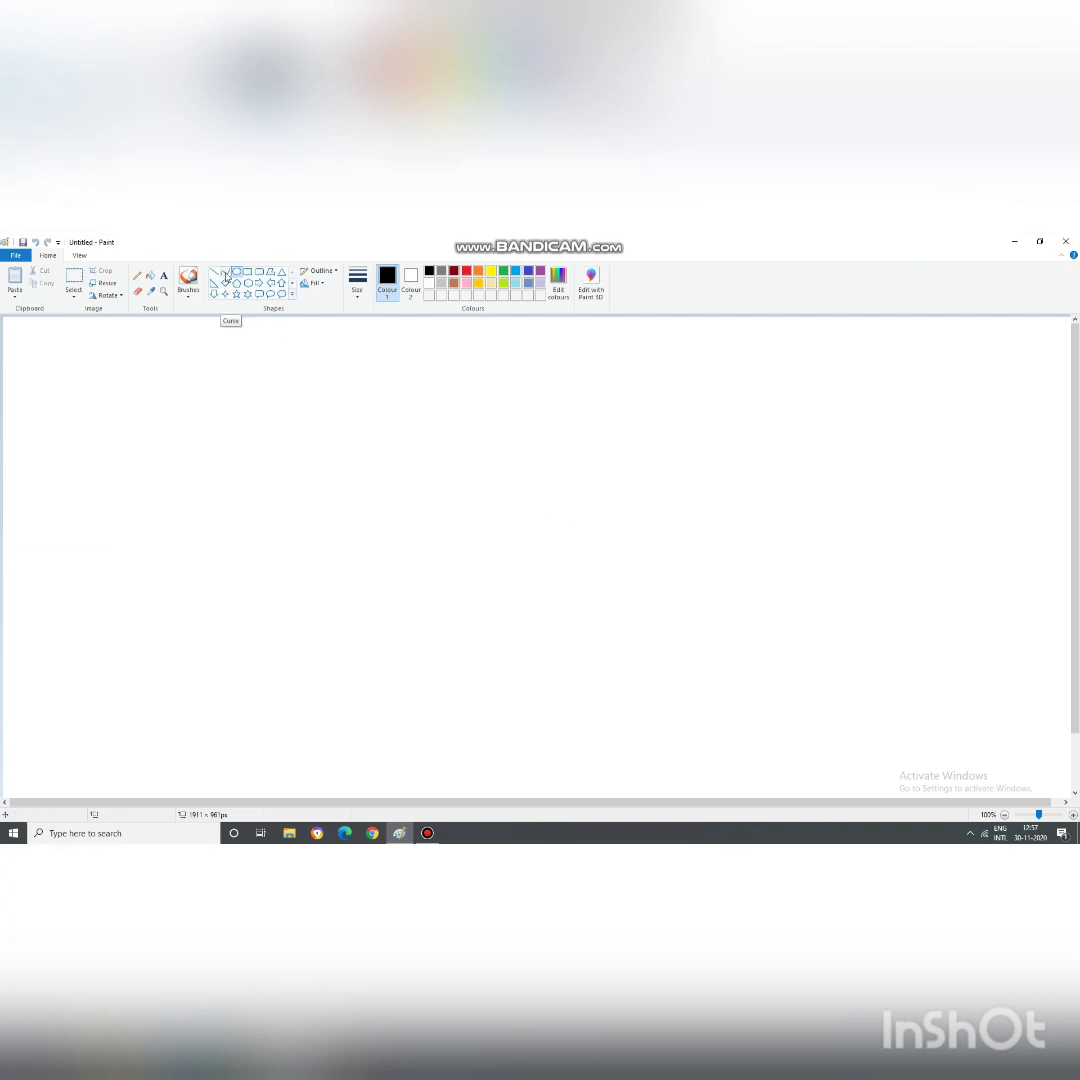
Draw a vertical curve on the right and bend its middle leftward
{"action": "left_click", "coordinate": [226, 274]}
{"action": "left_click_drag", "start_coordinate": [803, 355], "coordinate": [808, 740]}
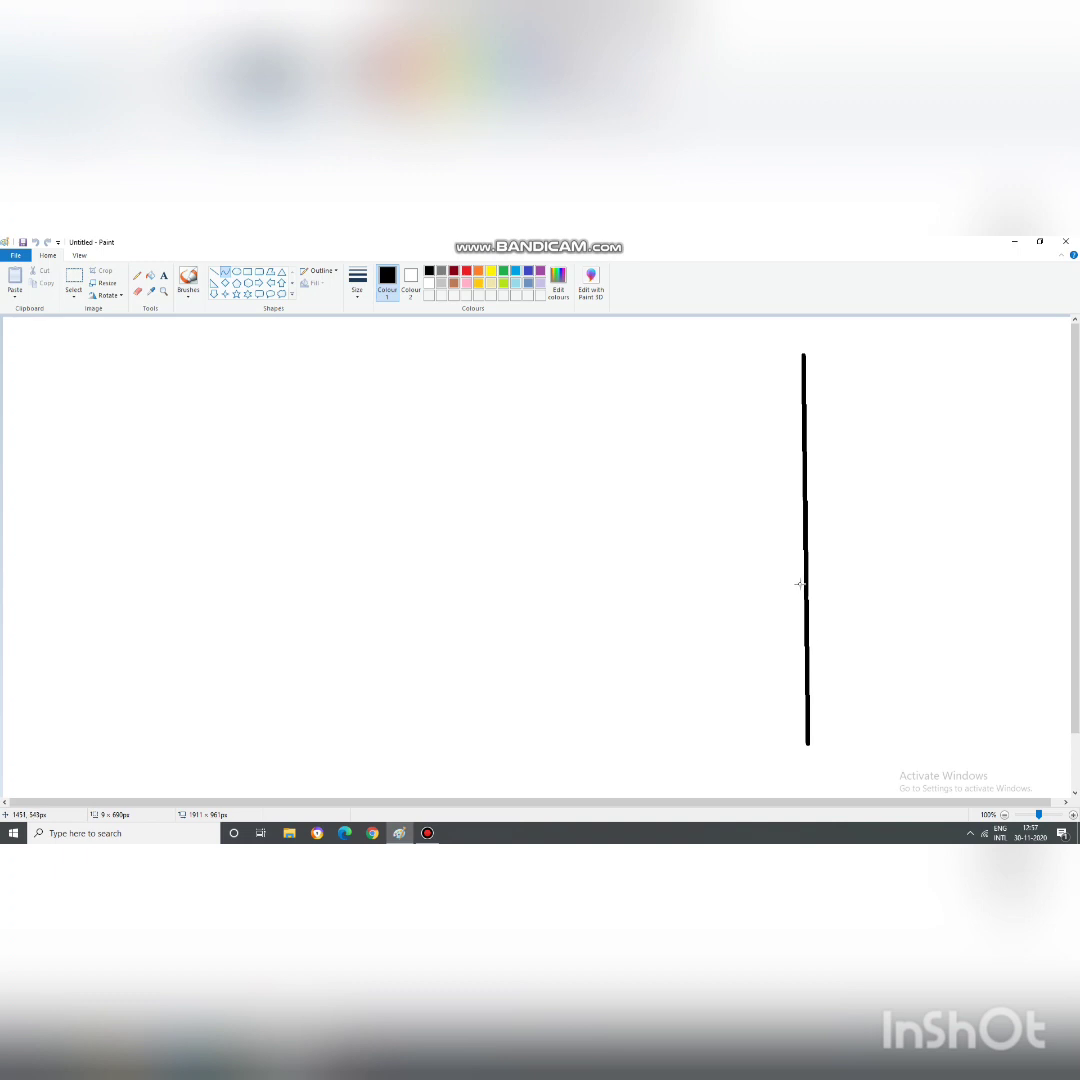
{"action": "left_click_drag", "start_coordinate": [806, 537], "coordinate": [616, 554]}
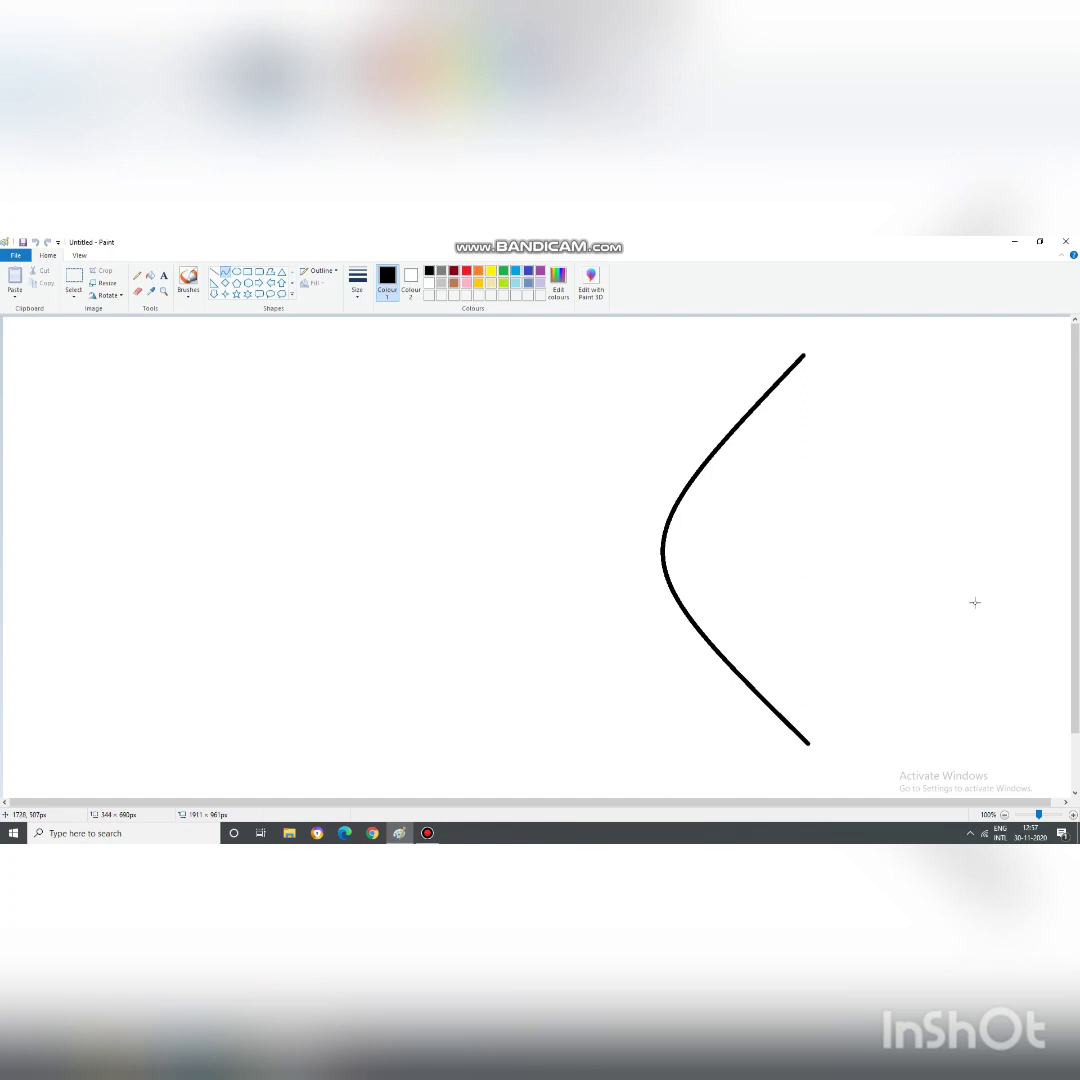
{"action": "mouse_move", "coordinate": [732, 429]}
{"action": "left_mouse_down"}
{"action": "mouse_move", "coordinate": [740, 446]}
{"action": "mouse_move", "coordinate": [714, 504]}
{"action": "mouse_move", "coordinate": [634, 513]}
{"action": "mouse_move", "coordinate": [567, 599]}
{"action": "mouse_move", "coordinate": [555, 592]}
{"action": "left_mouse_up"}
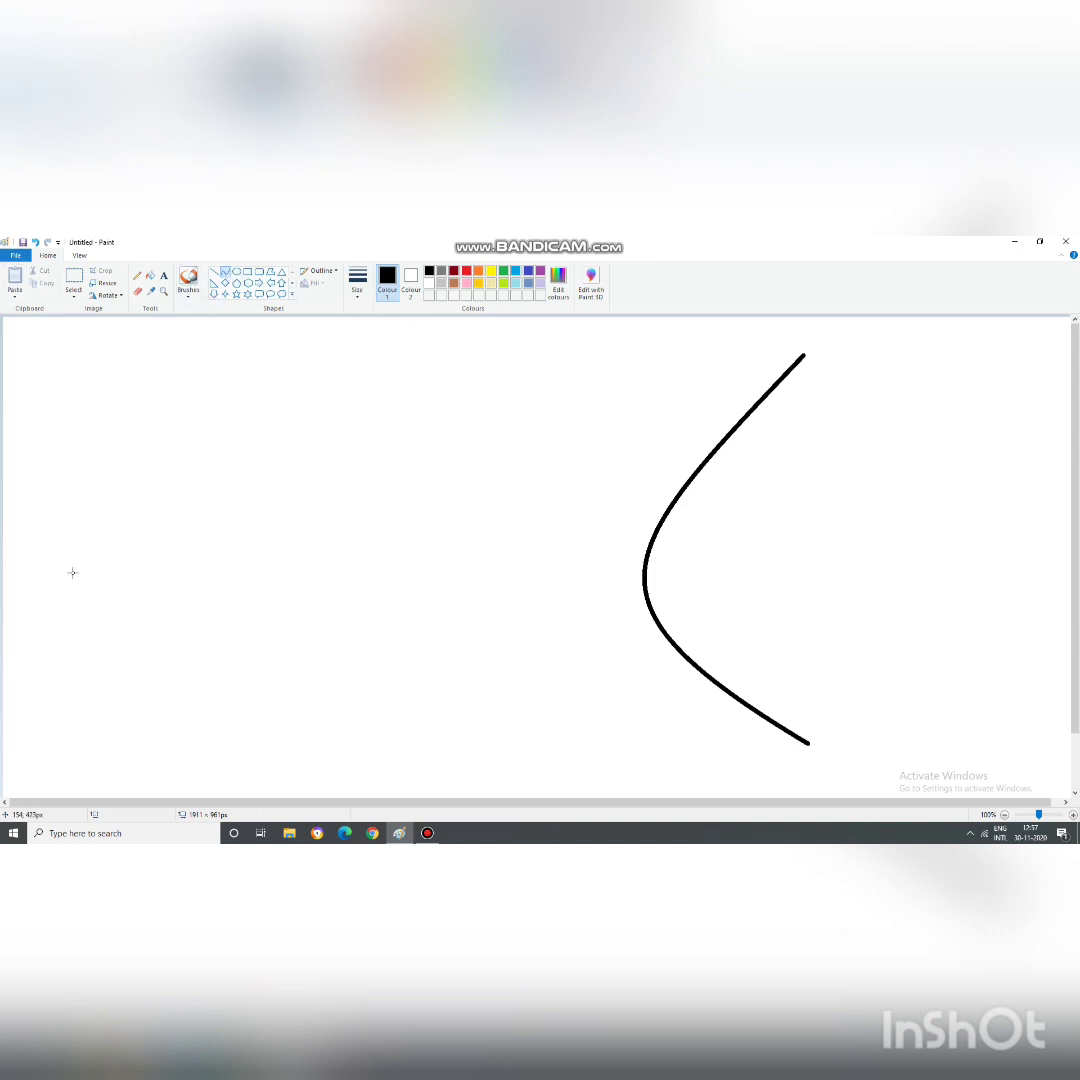
Draw a horizontal curve on the left, sagging it down then pulling its right part up
{"action": "left_click_drag", "start_coordinate": [70, 572], "coordinate": [531, 570]}
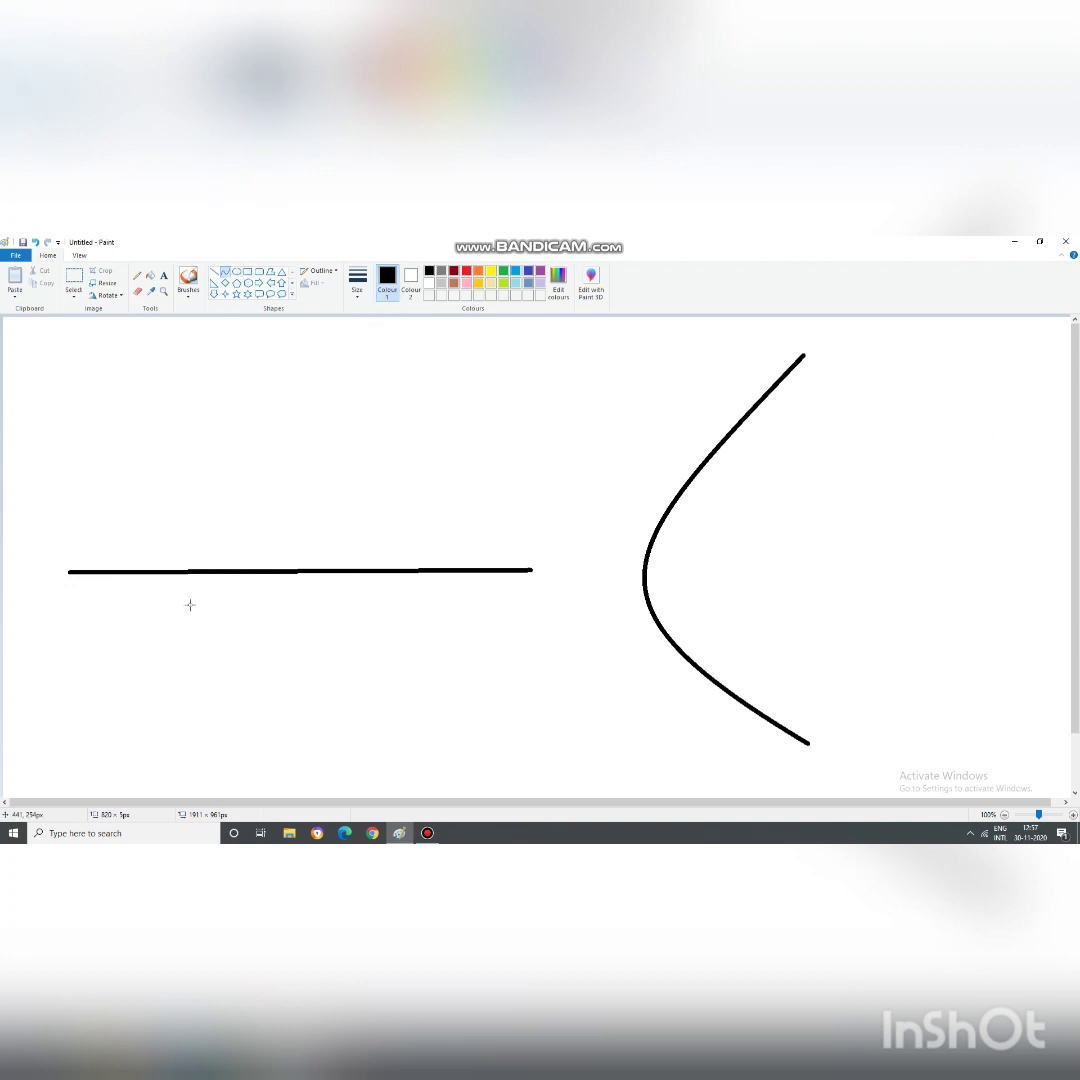
{"action": "left_click_drag", "start_coordinate": [197, 575], "coordinate": [193, 702]}
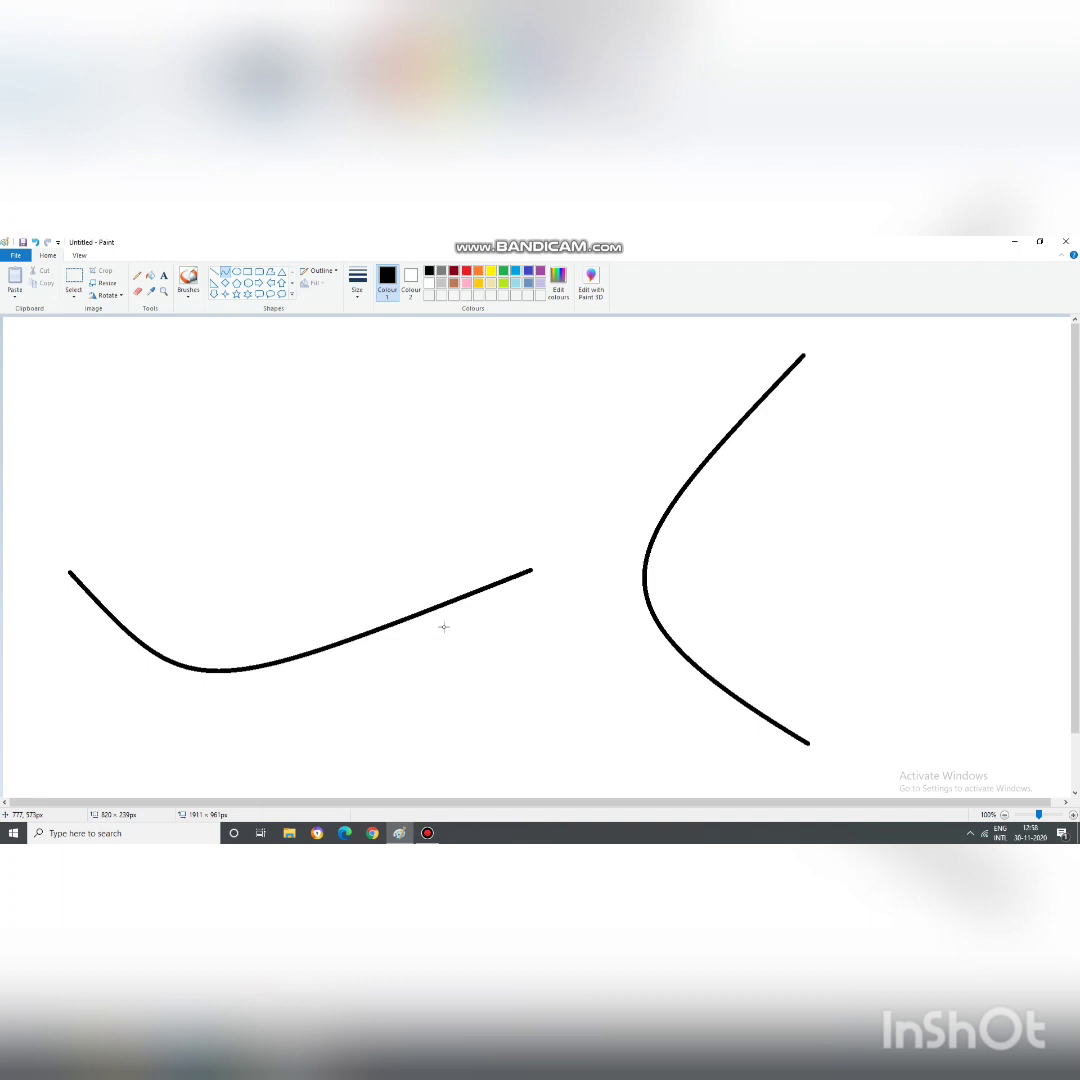
{"action": "left_click_drag", "start_coordinate": [444, 626], "coordinate": [263, 419]}
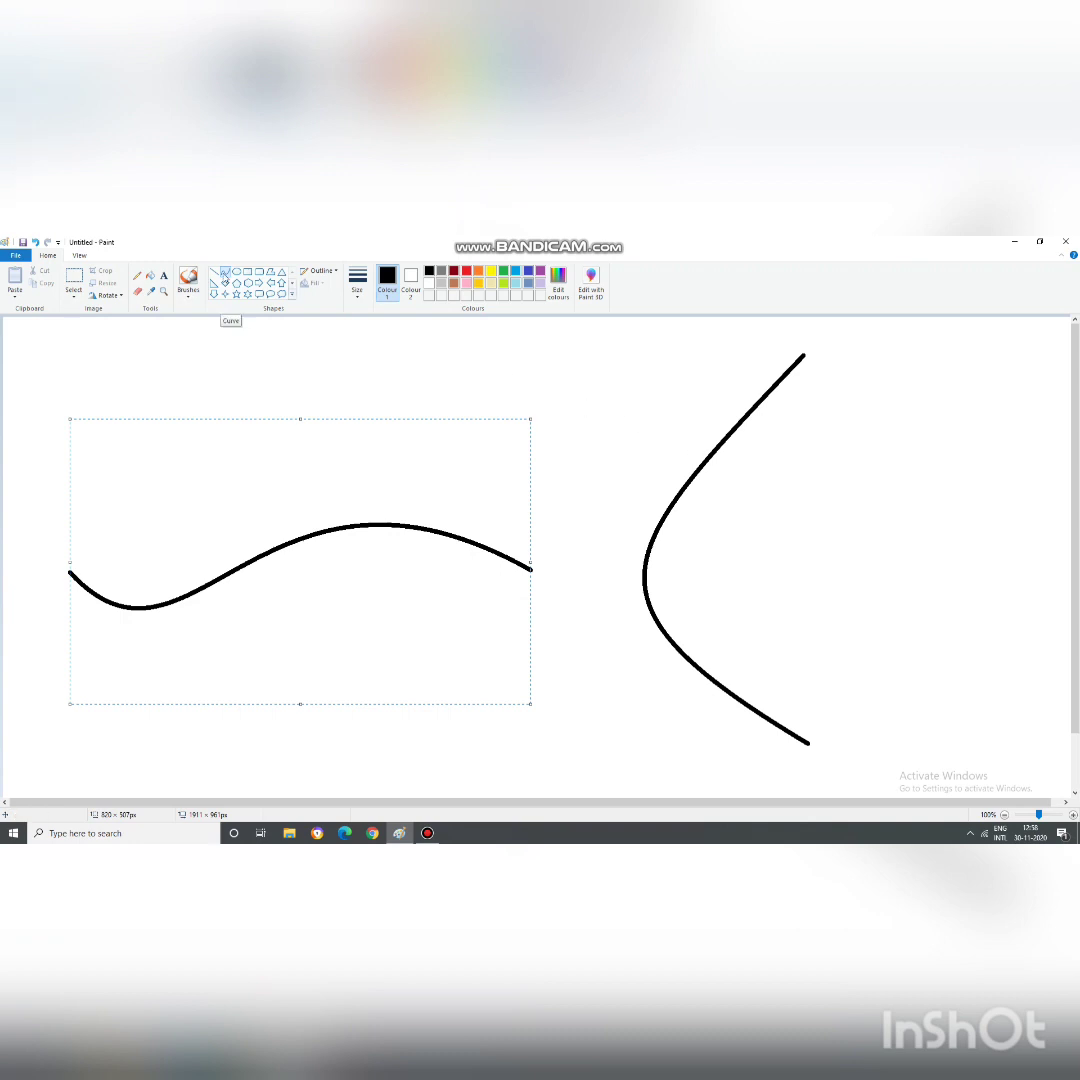
{"action": "left_click", "coordinate": [225, 273]}
Create a new untitled picture, choosing Don't Save for the practice curves
{"action": "left_click", "coordinate": [15, 255]}
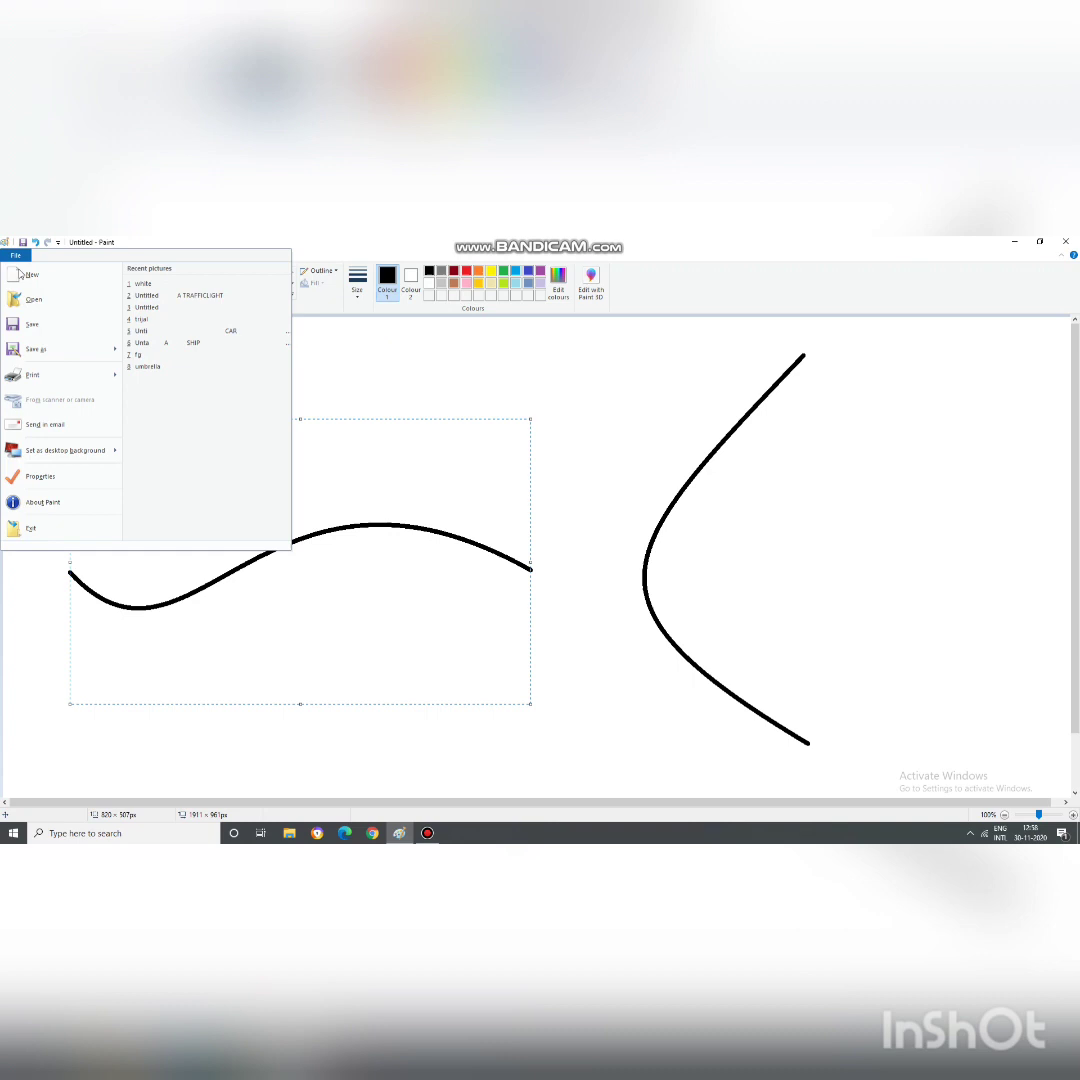
{"action": "left_click", "coordinate": [25, 275]}
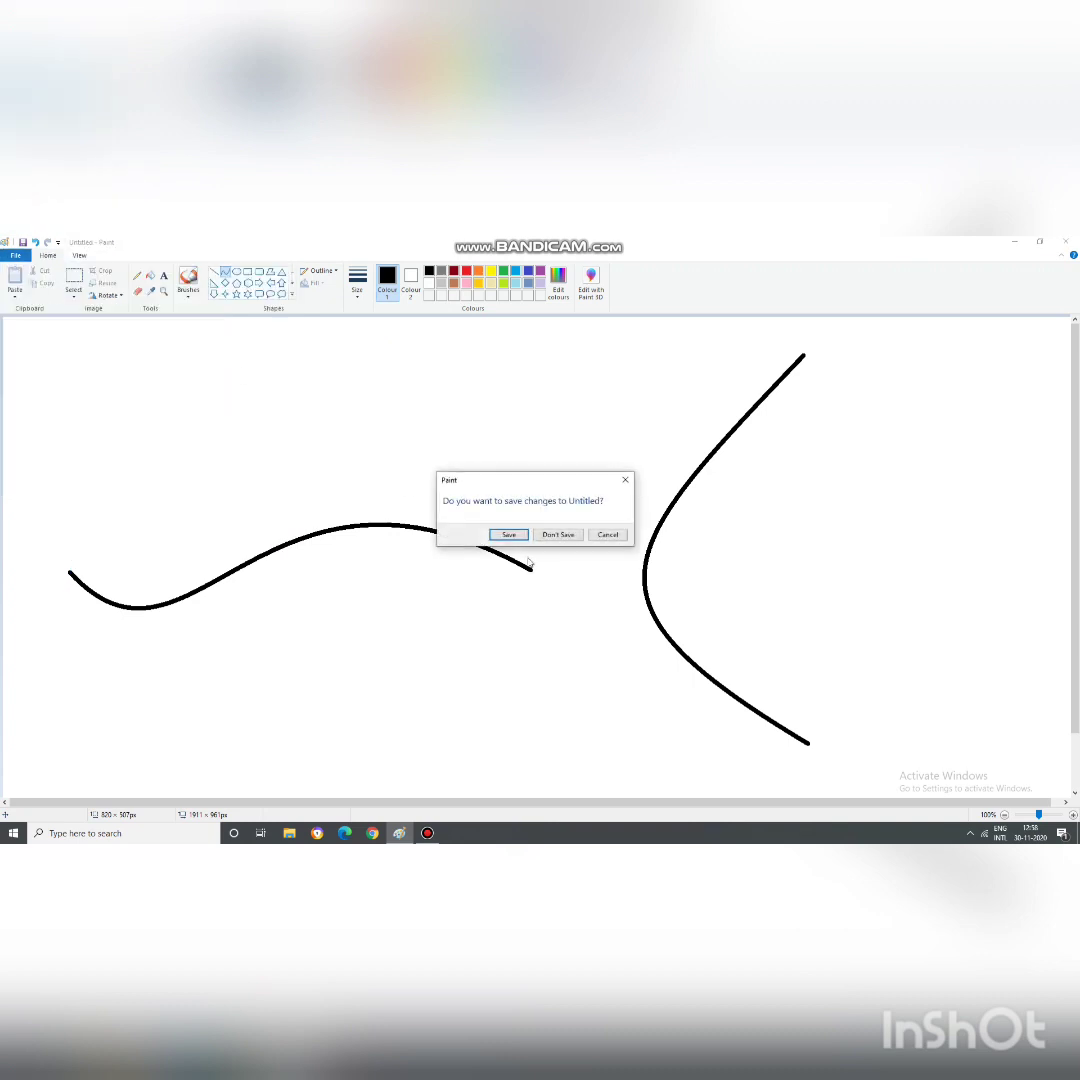
{"action": "left_click", "coordinate": [575, 535]}
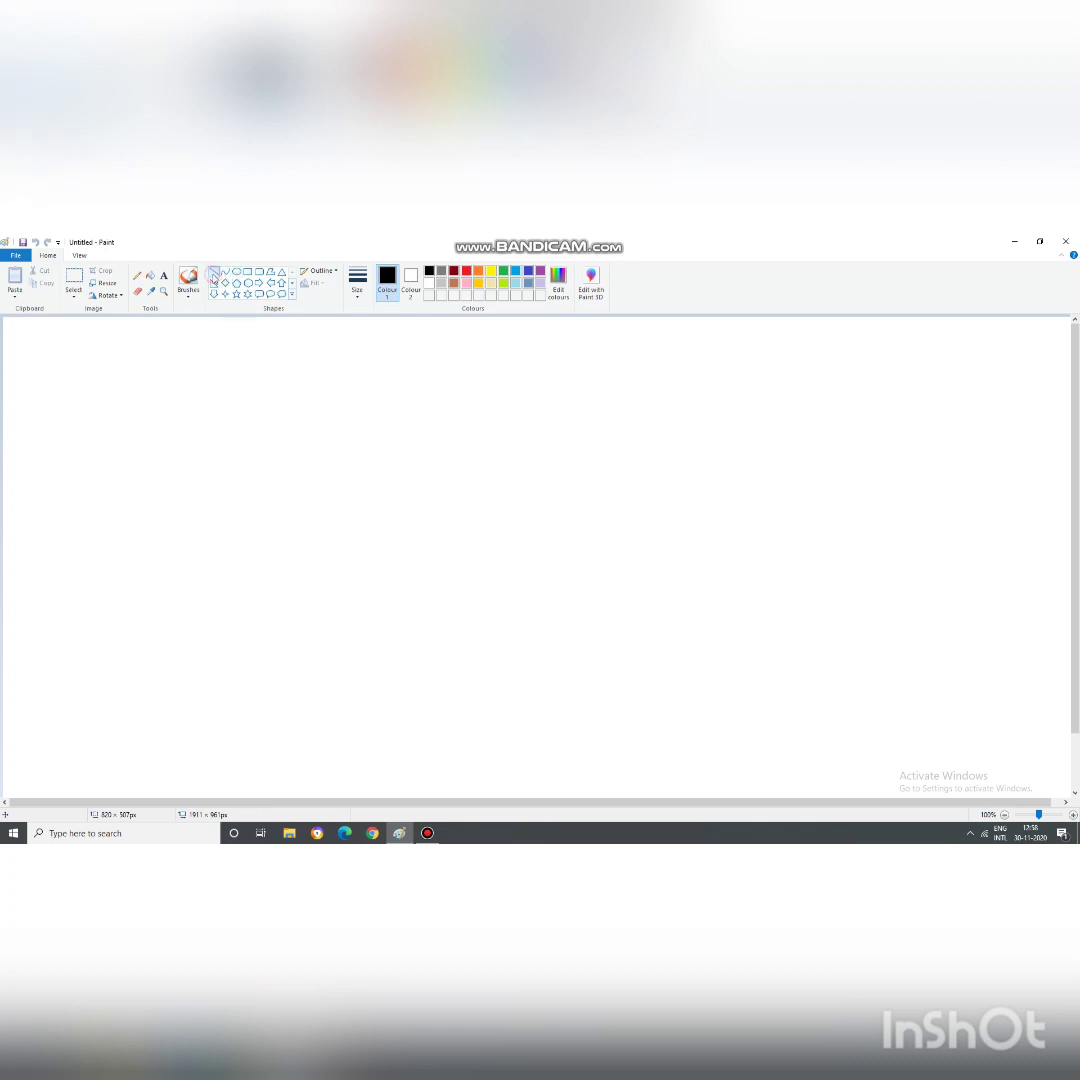
Draw the hull as four straight lines: long top edge, two slanted sides, shorter bottom edge
{"action": "left_click", "coordinate": [213, 272]}
{"action": "left_click_drag", "start_coordinate": [282, 639], "coordinate": [713, 645]}
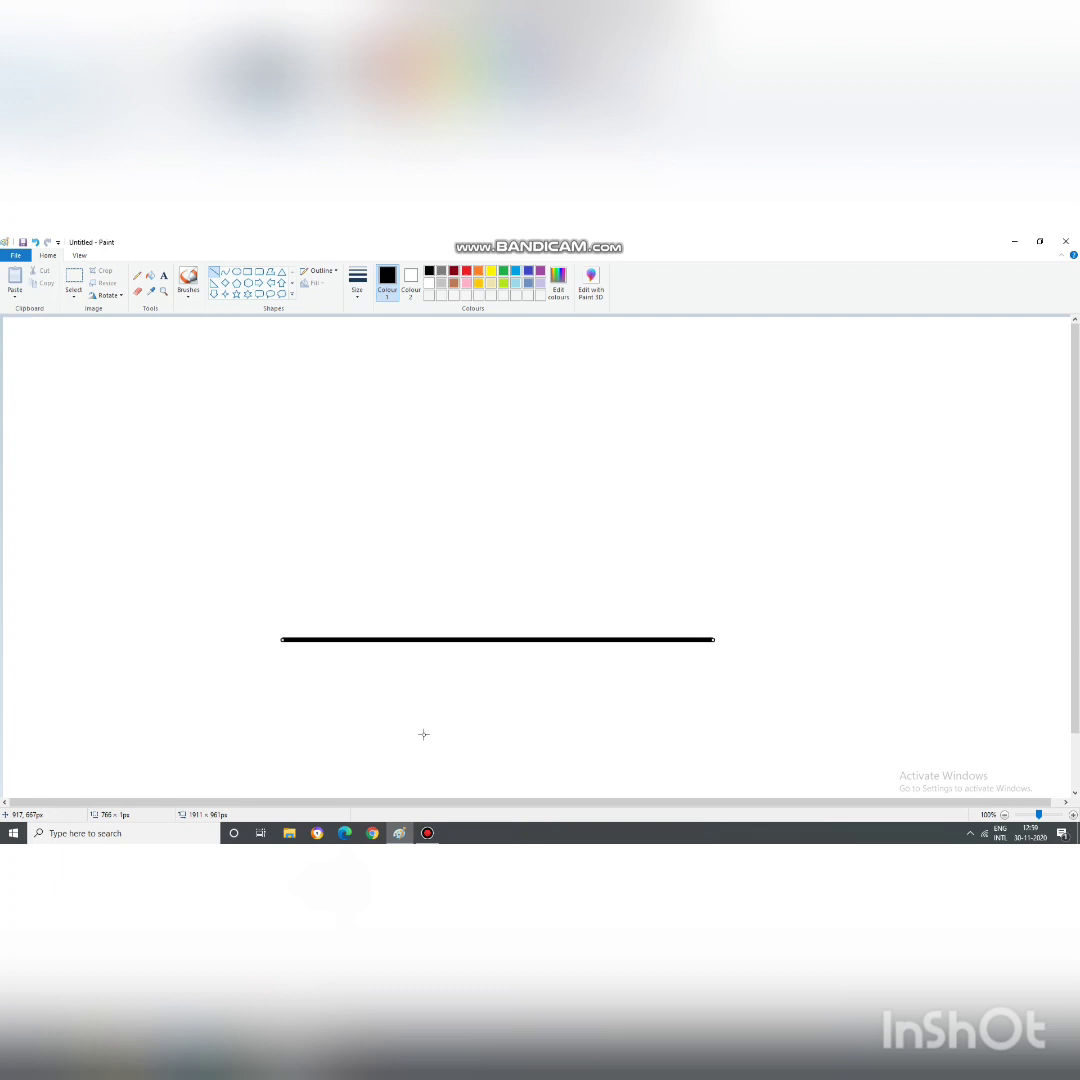
{"action": "left_click", "coordinate": [282, 641]}
{"action": "left_click_drag", "start_coordinate": [282, 641], "coordinate": [379, 706]}
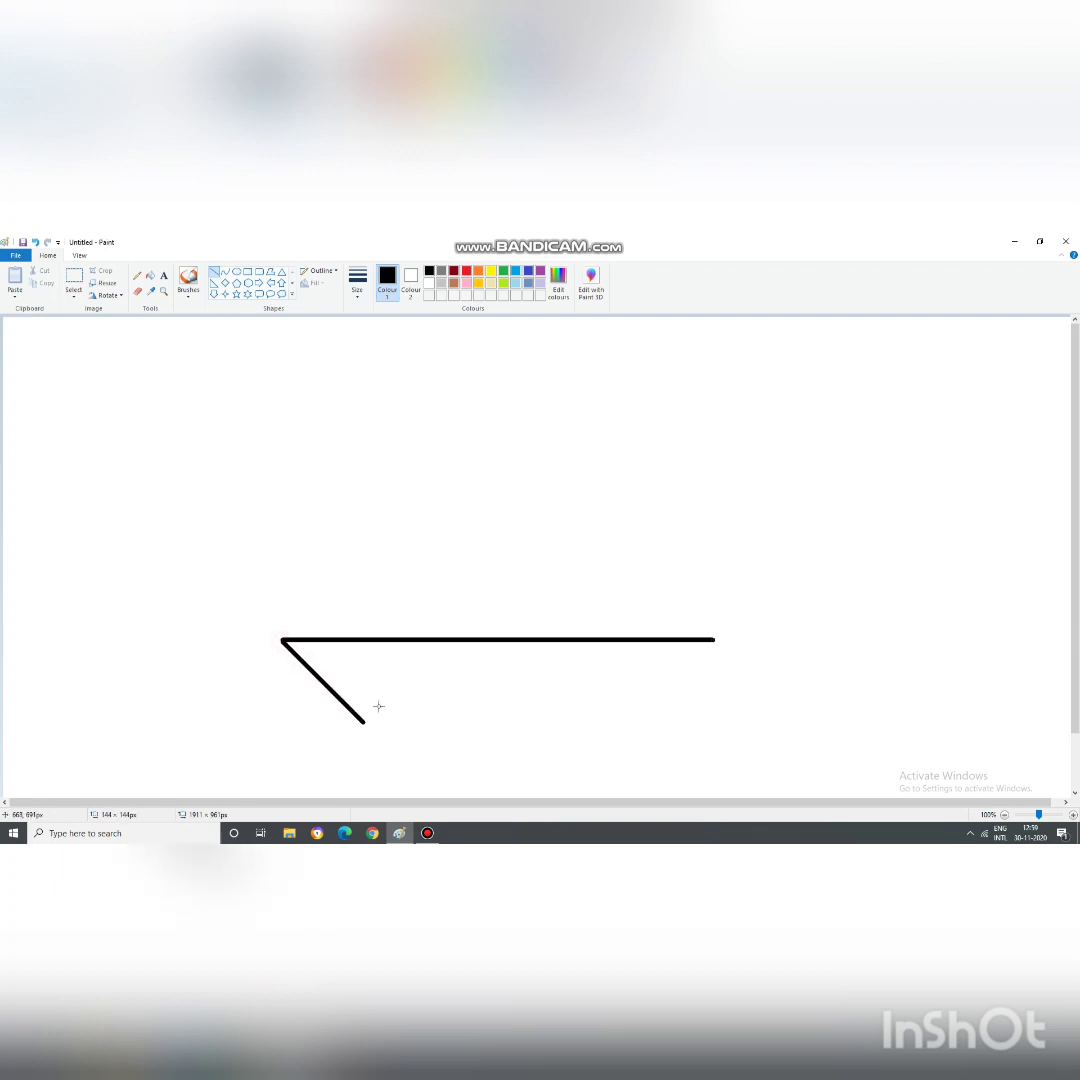
{"action": "left_click", "coordinate": [554, 723]}
{"action": "left_click_drag", "start_coordinate": [714, 641], "coordinate": [641, 729]}
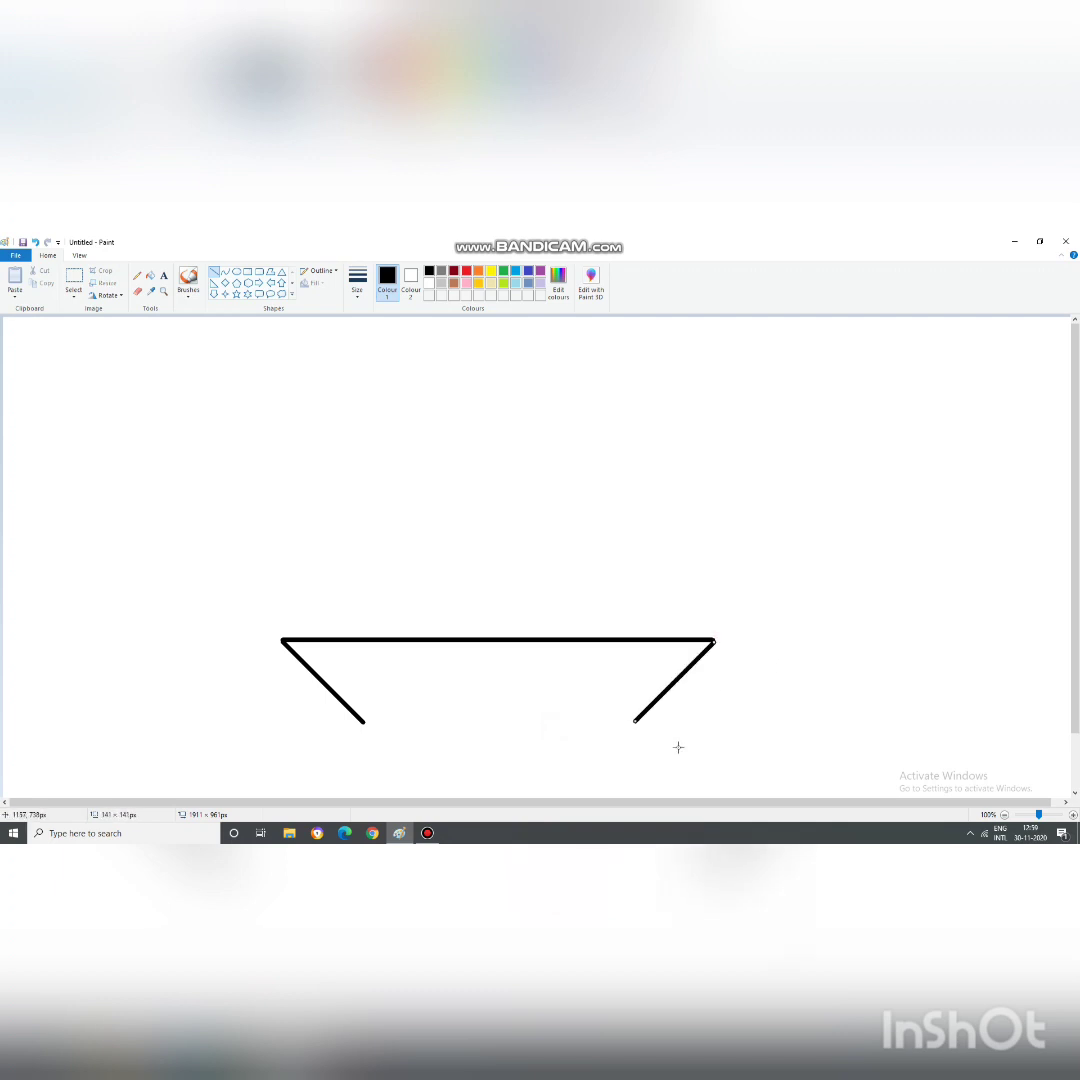
{"action": "left_click", "coordinate": [678, 747]}
{"action": "left_click_drag", "start_coordinate": [366, 721], "coordinate": [634, 718]}
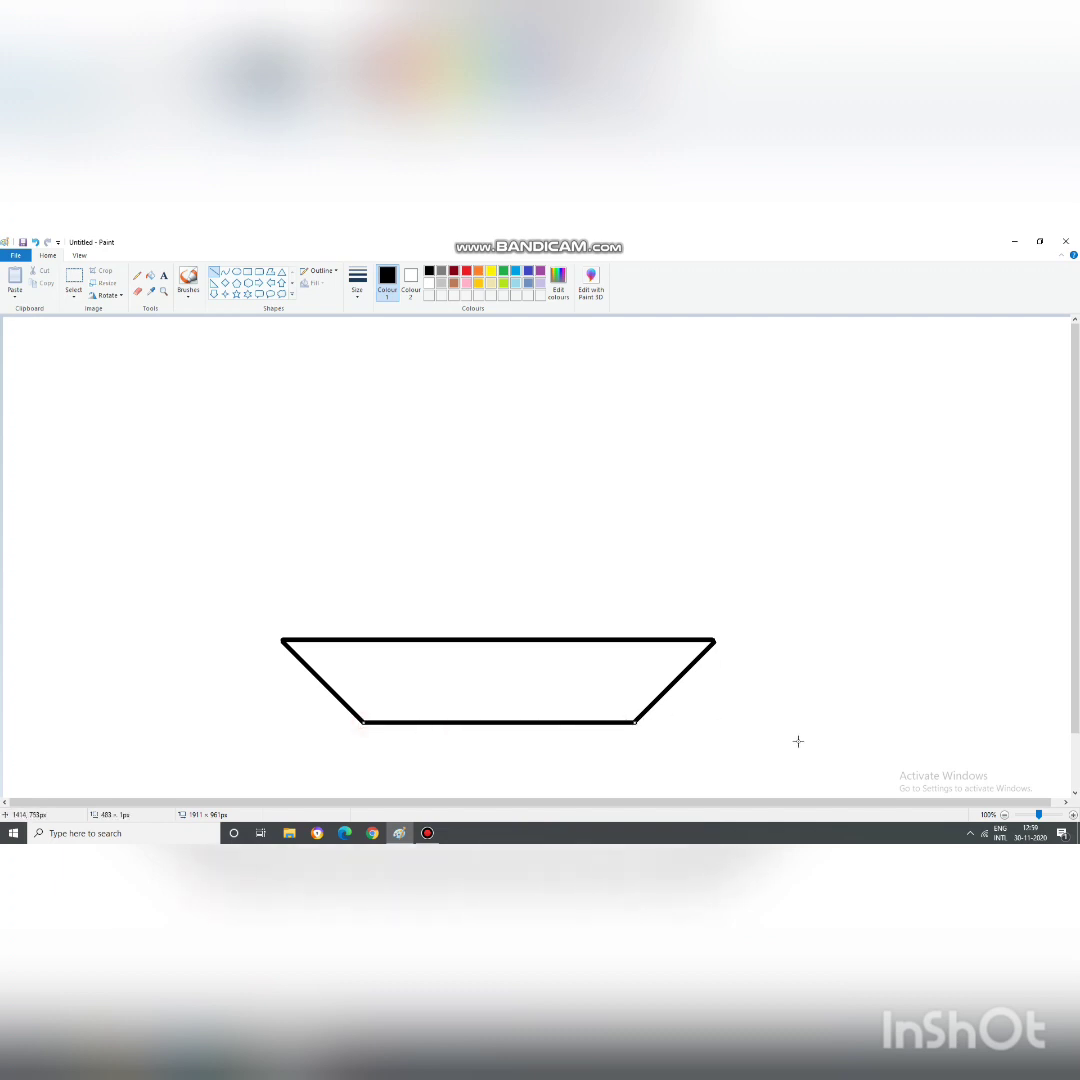
{"action": "left_click", "coordinate": [798, 741]}
Draw two more small circular portholes inside the hull, completing the row of three
{"action": "left_click", "coordinate": [236, 272]}
{"action": "mouse_move", "coordinate": [379, 657]}
{"action": "left_mouse_down"}
{"action": "mouse_move", "coordinate": [426, 697]}
{"action": "mouse_move", "coordinate": [490, 678]}
{"action": "mouse_move", "coordinate": [511, 693]}
{"action": "left_mouse_up"}
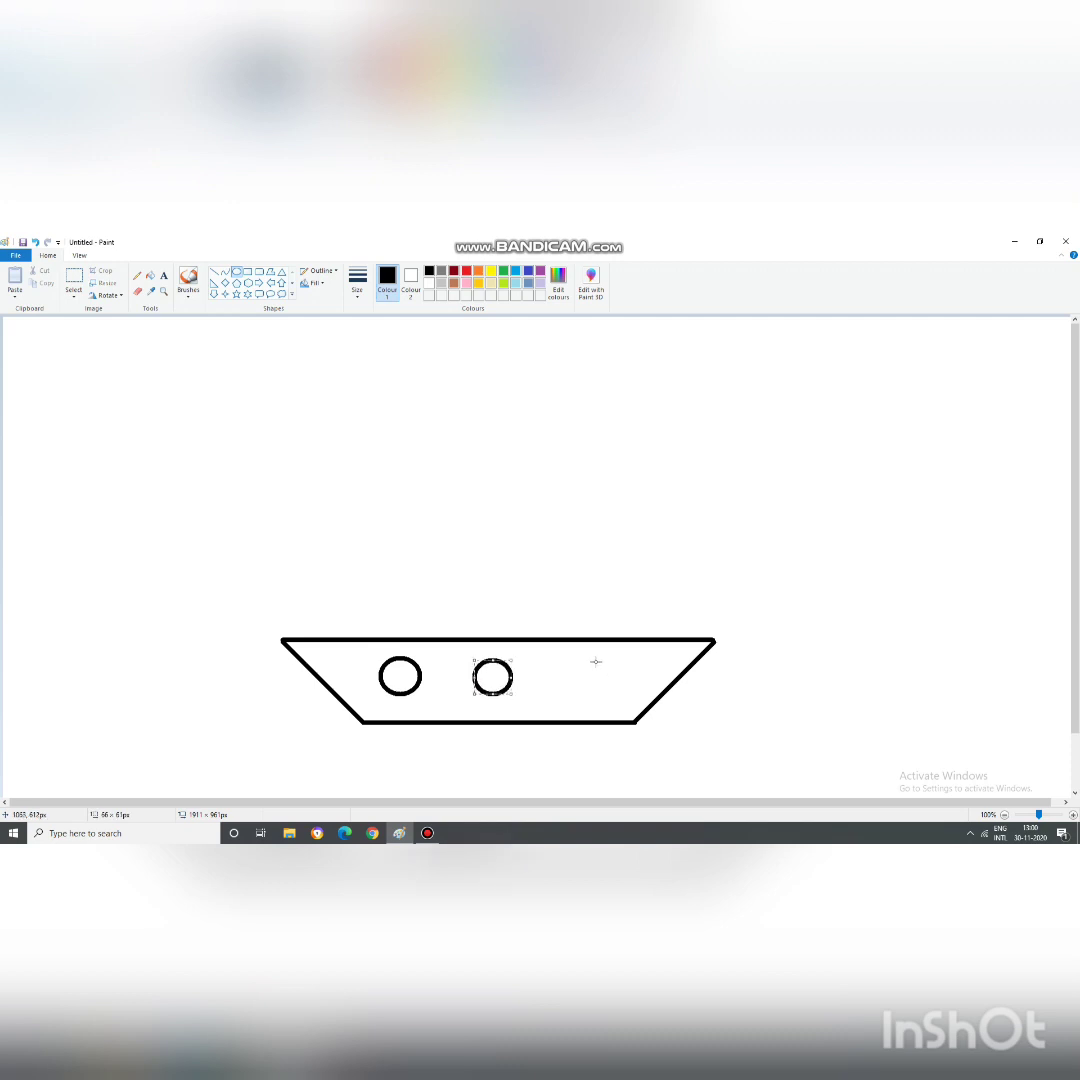
{"action": "left_click_drag", "start_coordinate": [578, 658], "coordinate": [616, 694]}
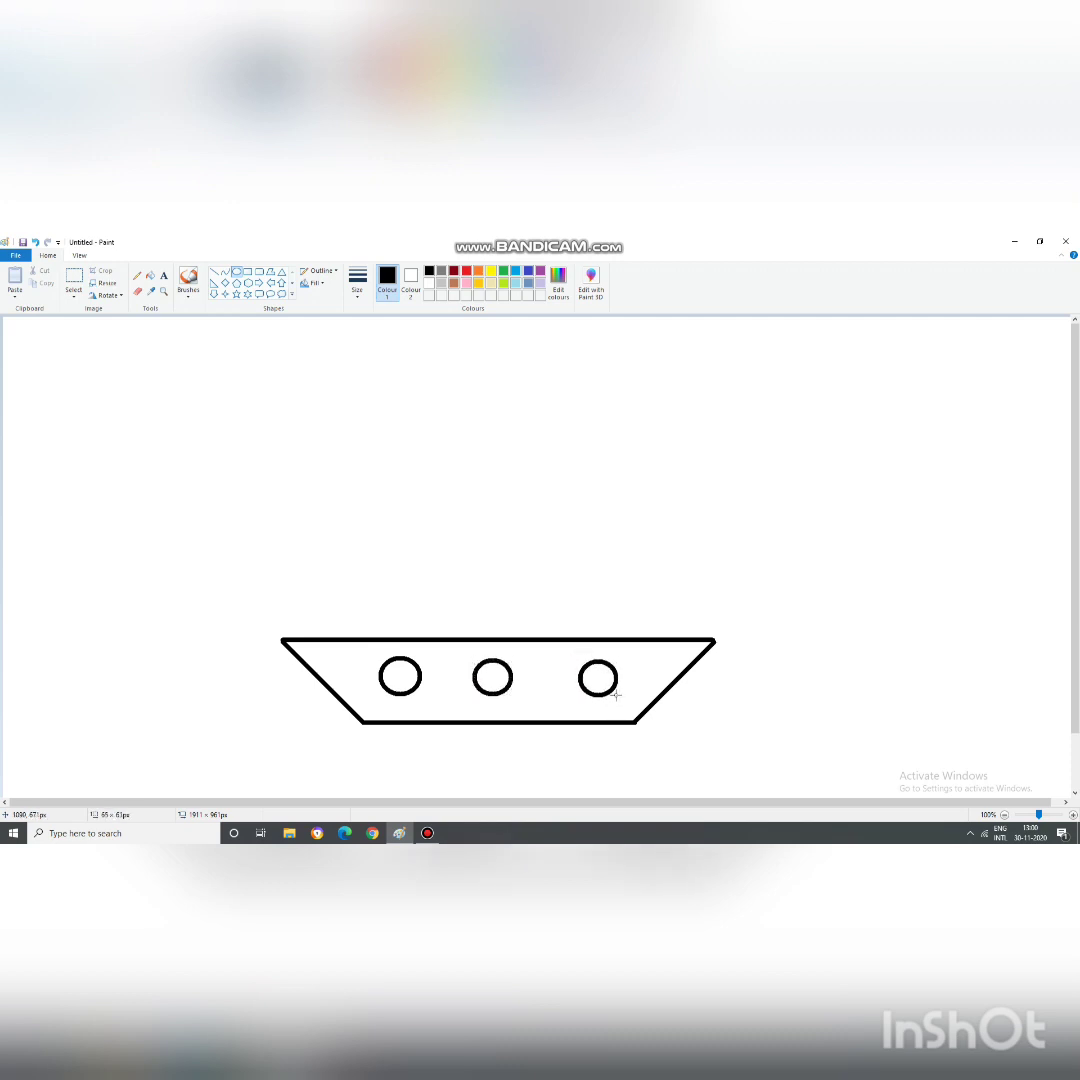
{"action": "left_click", "coordinate": [213, 271]}
Draw a vertical mast from the hull's right side and a concave sail curve from its tip to the deck
{"action": "left_click_drag", "start_coordinate": [676, 639], "coordinate": [676, 411]}
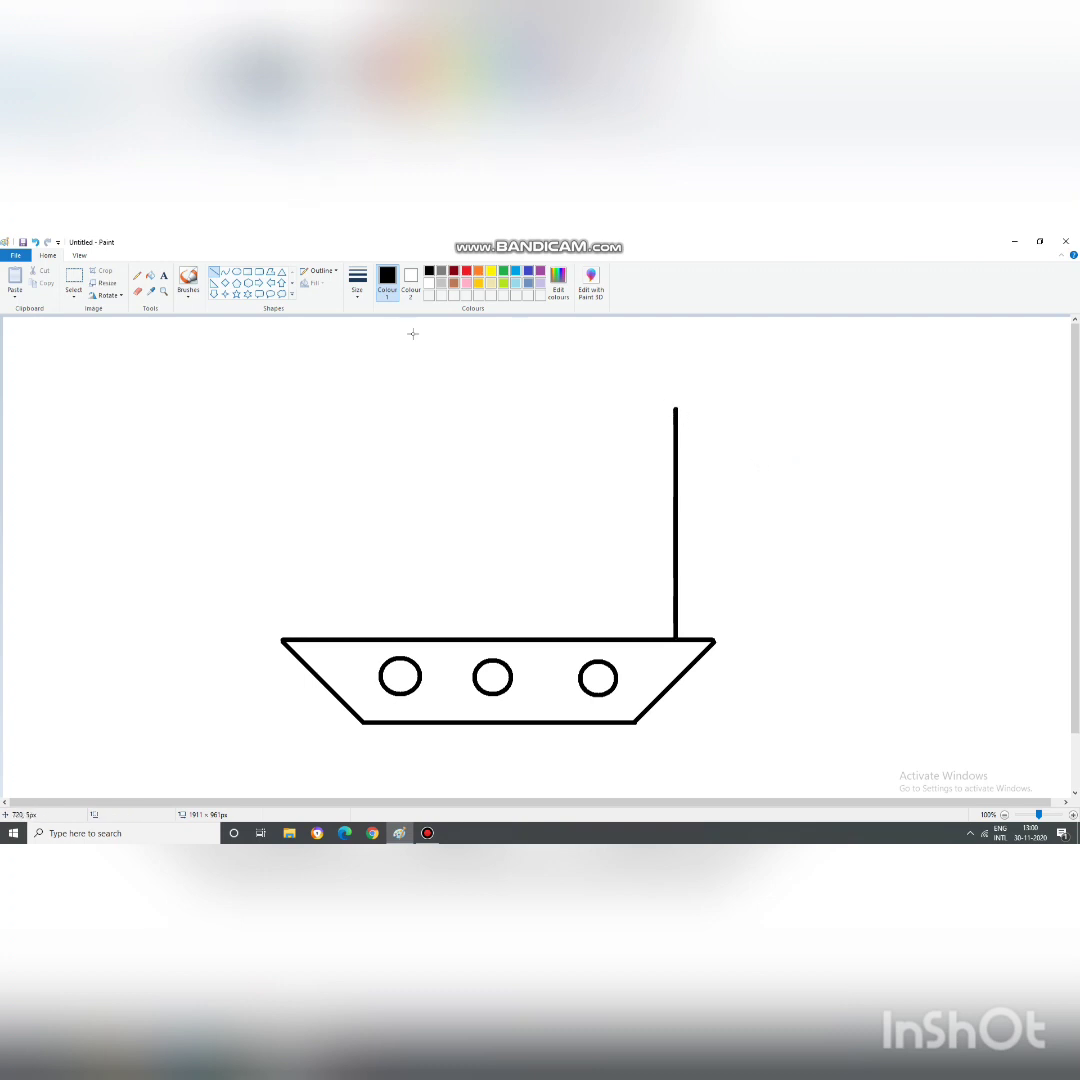
{"action": "left_click", "coordinate": [225, 271]}
{"action": "left_click_drag", "start_coordinate": [676, 408], "coordinate": [507, 638]}
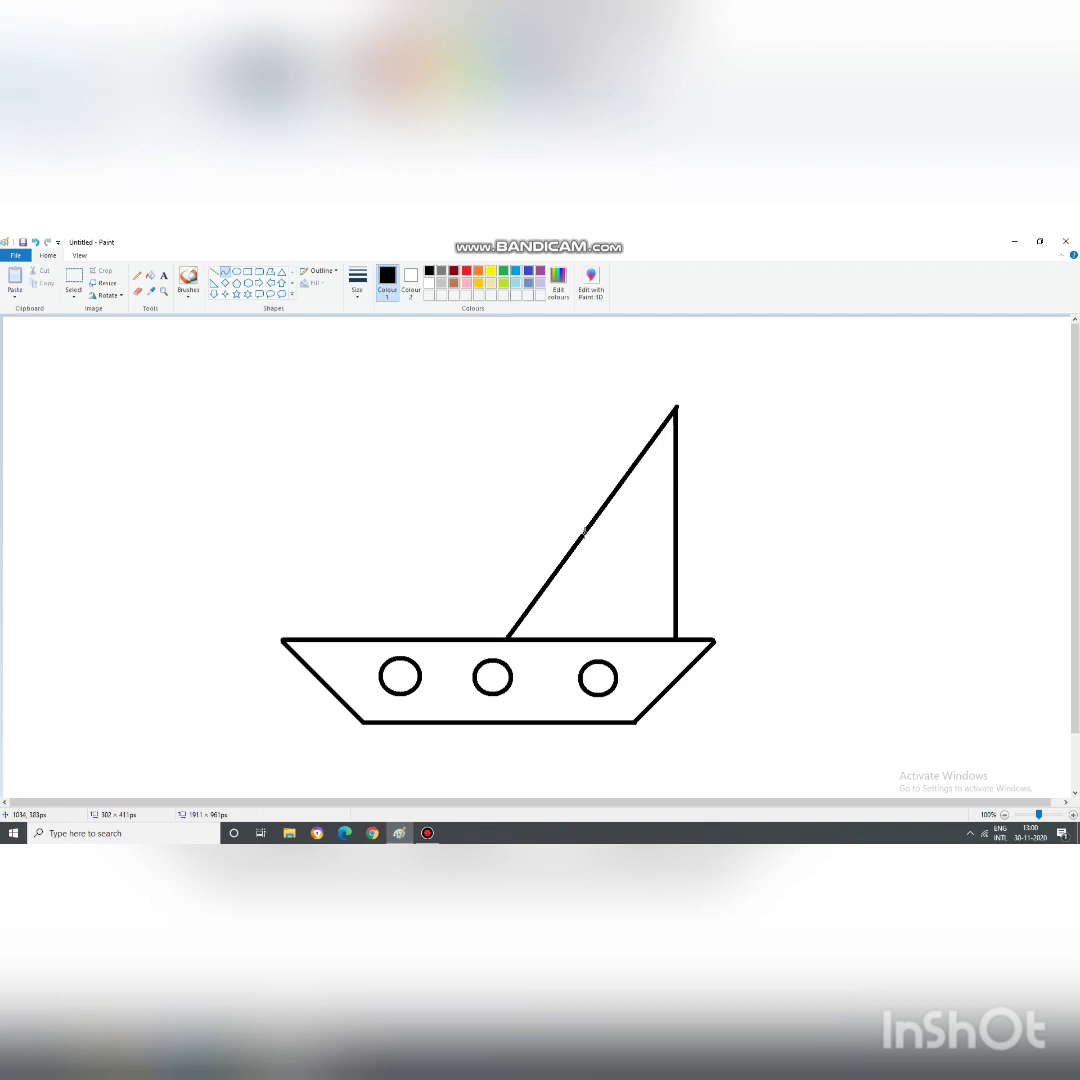
{"action": "left_click_drag", "start_coordinate": [590, 530], "coordinate": [615, 579]}
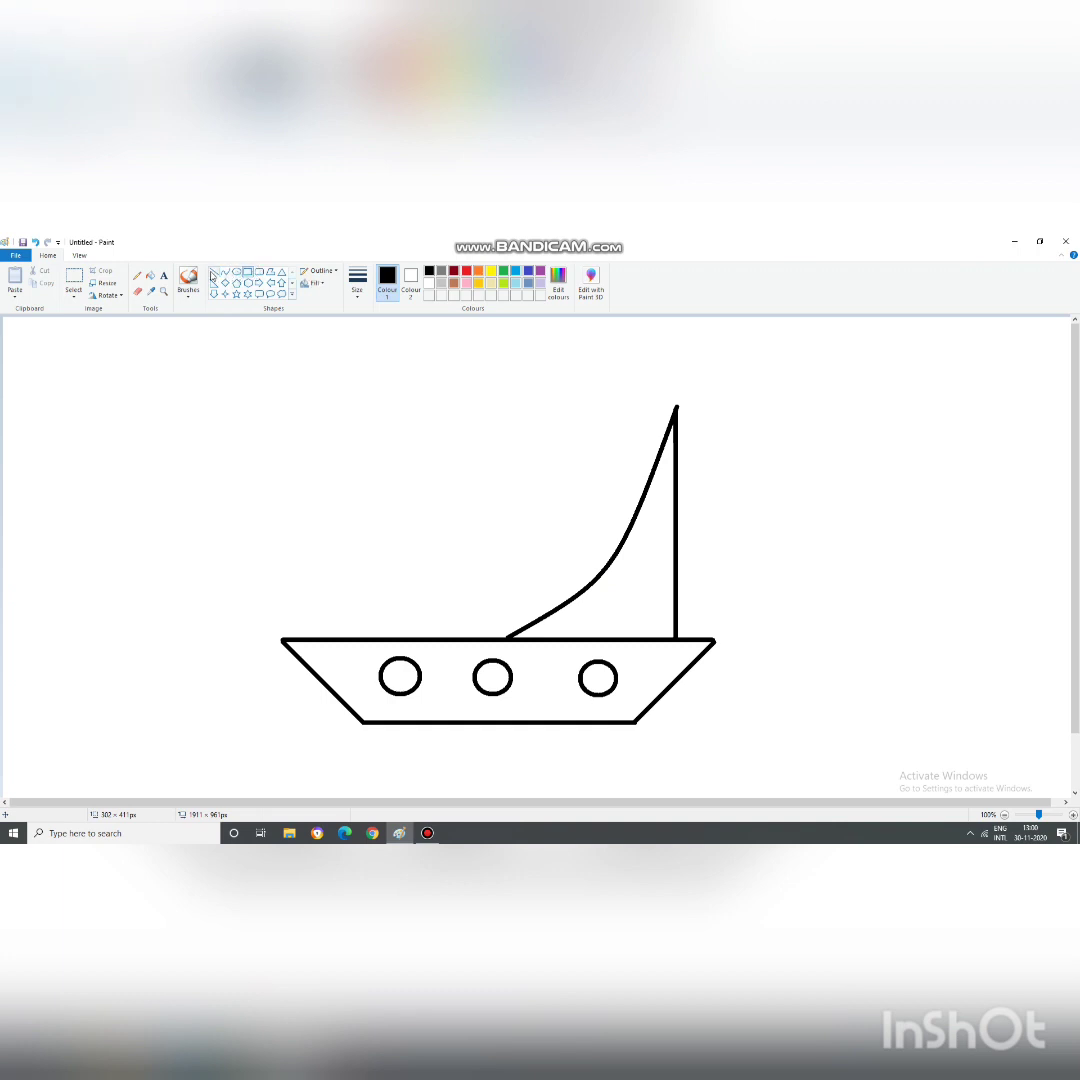
{"action": "left_click", "coordinate": [268, 283]}
{"action": "left_click", "coordinate": [259, 283]}
{"action": "left_click", "coordinate": [270, 271]}
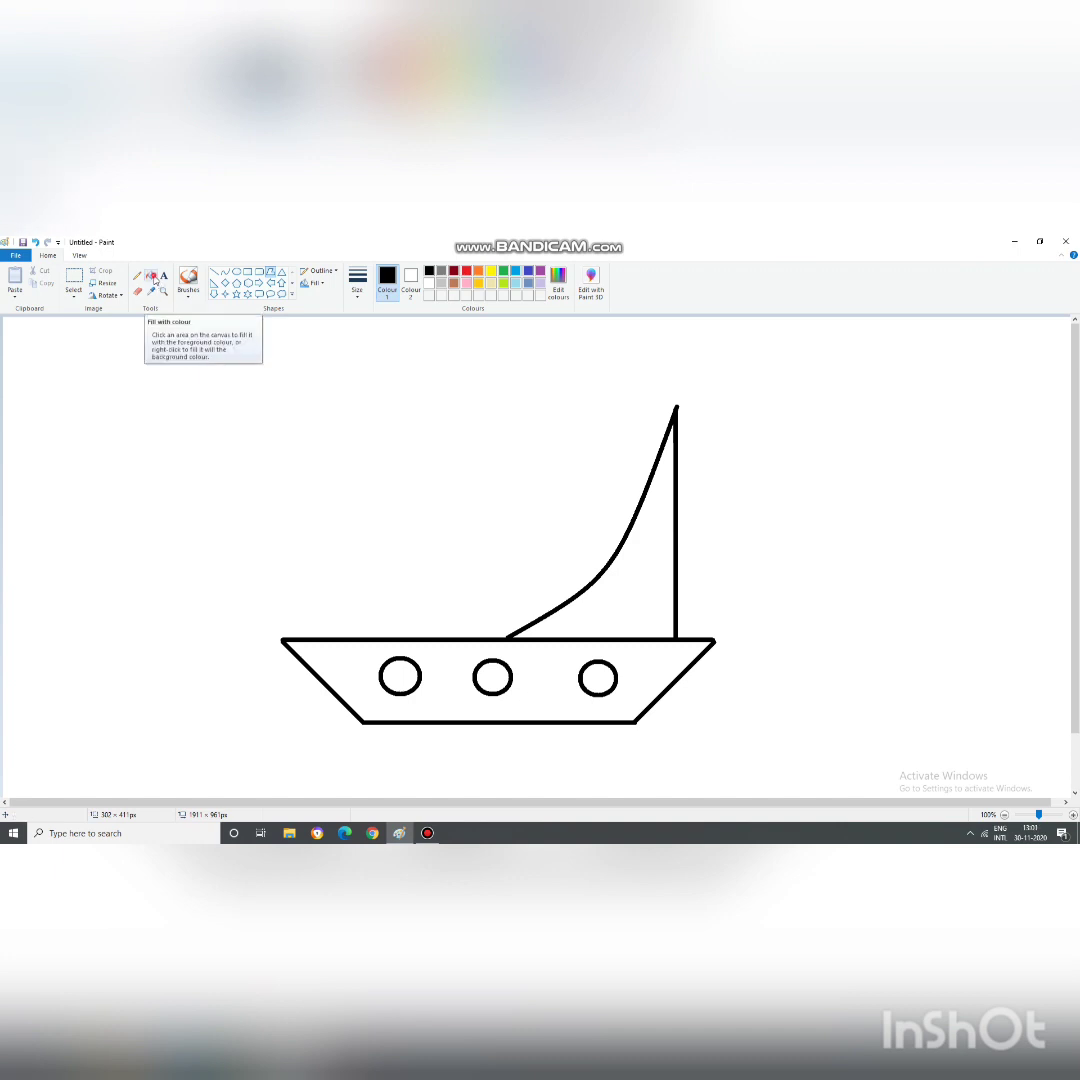
Fill the hull with red and the sail with yellow
{"action": "left_click", "coordinate": [151, 276]}
{"action": "left_click", "coordinate": [466, 270]}
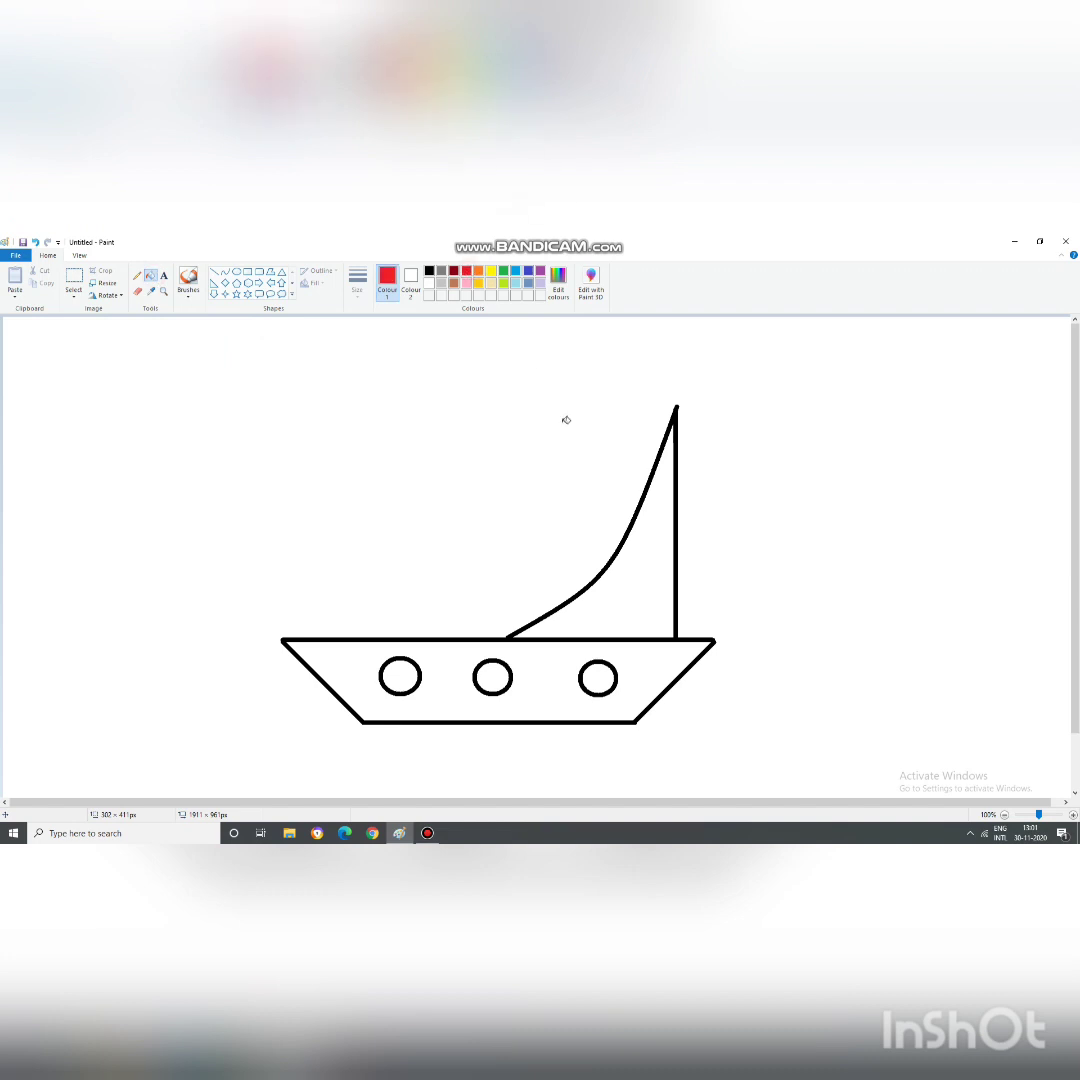
{"action": "left_click", "coordinate": [668, 657]}
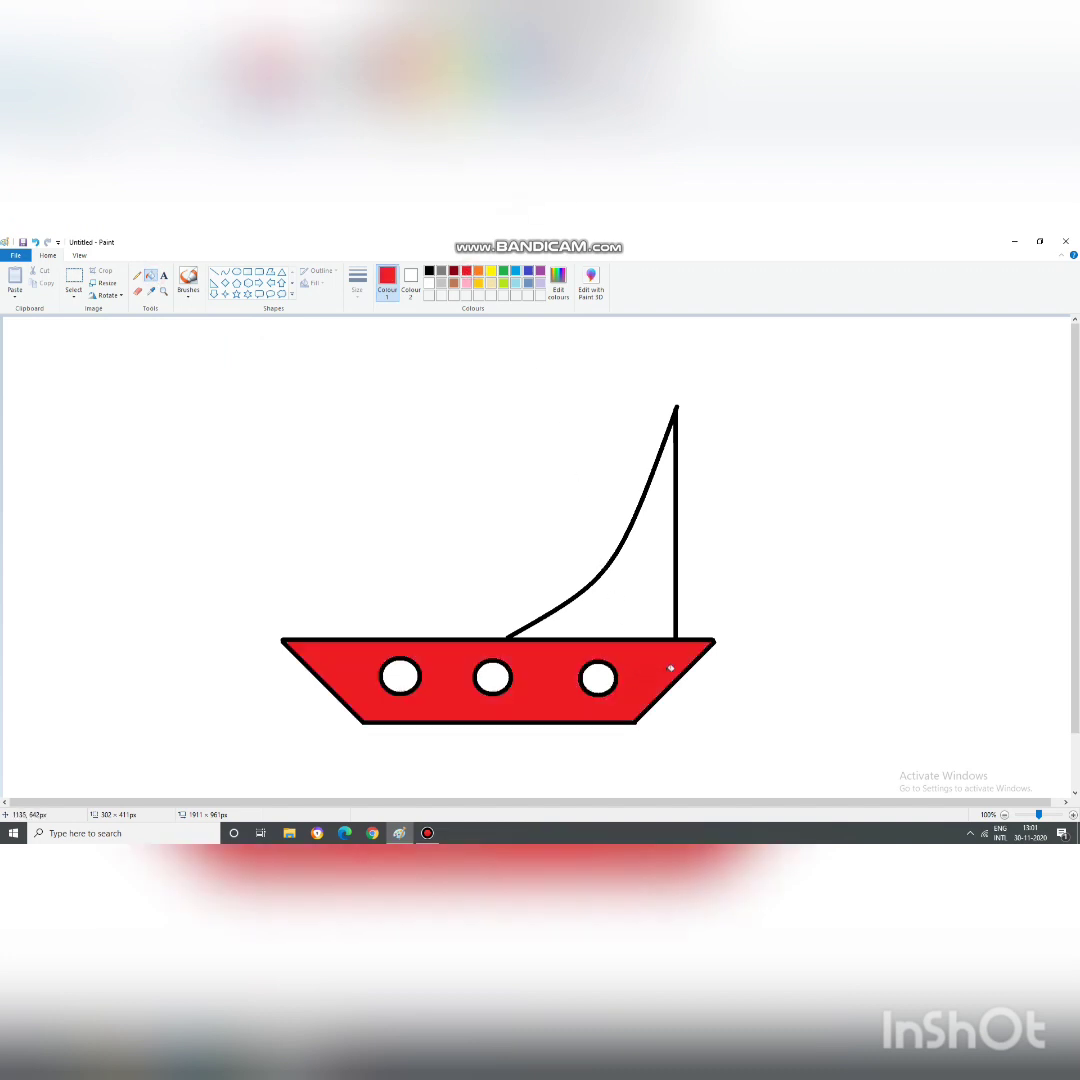
{"action": "left_click", "coordinate": [492, 271]}
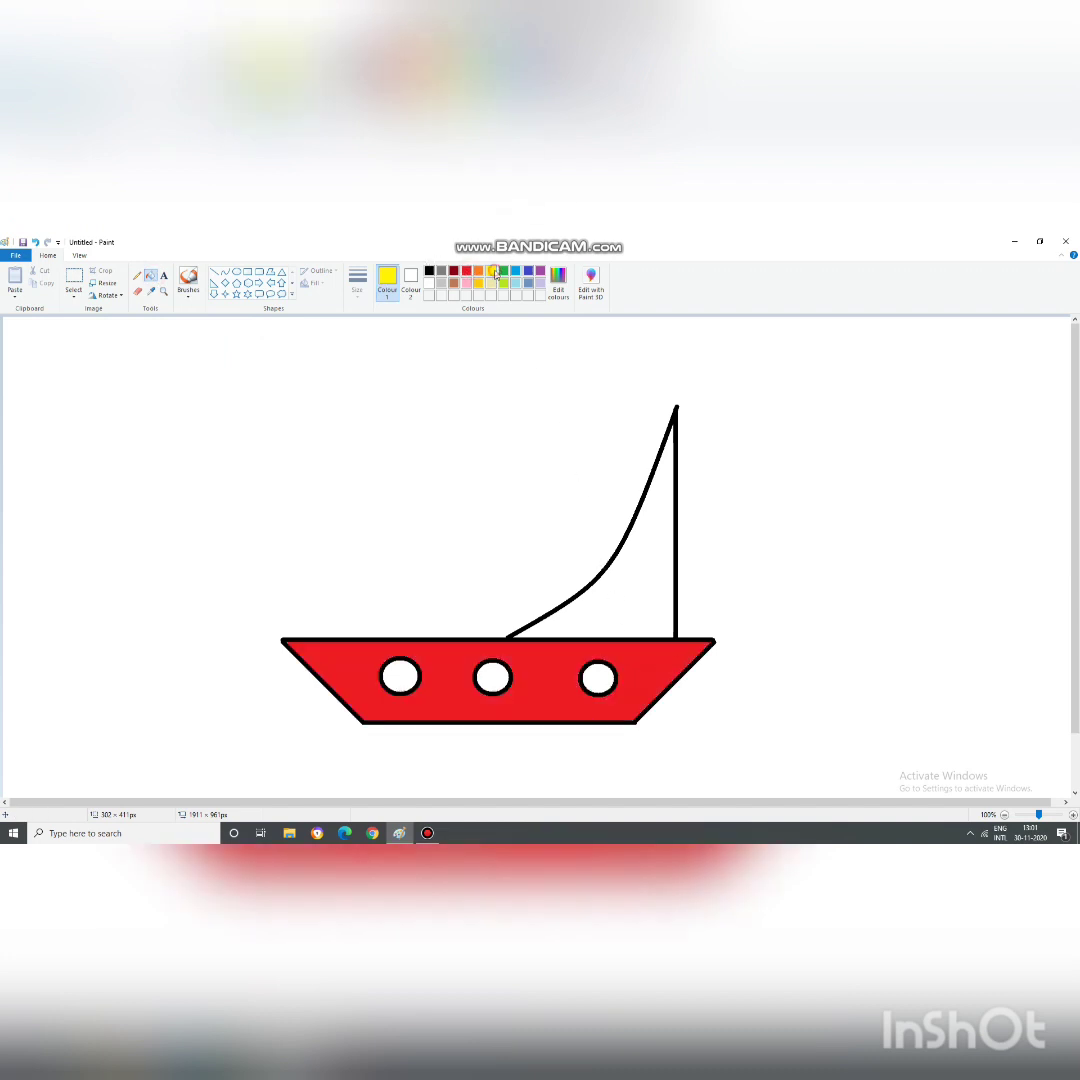
{"action": "left_click", "coordinate": [660, 517]}
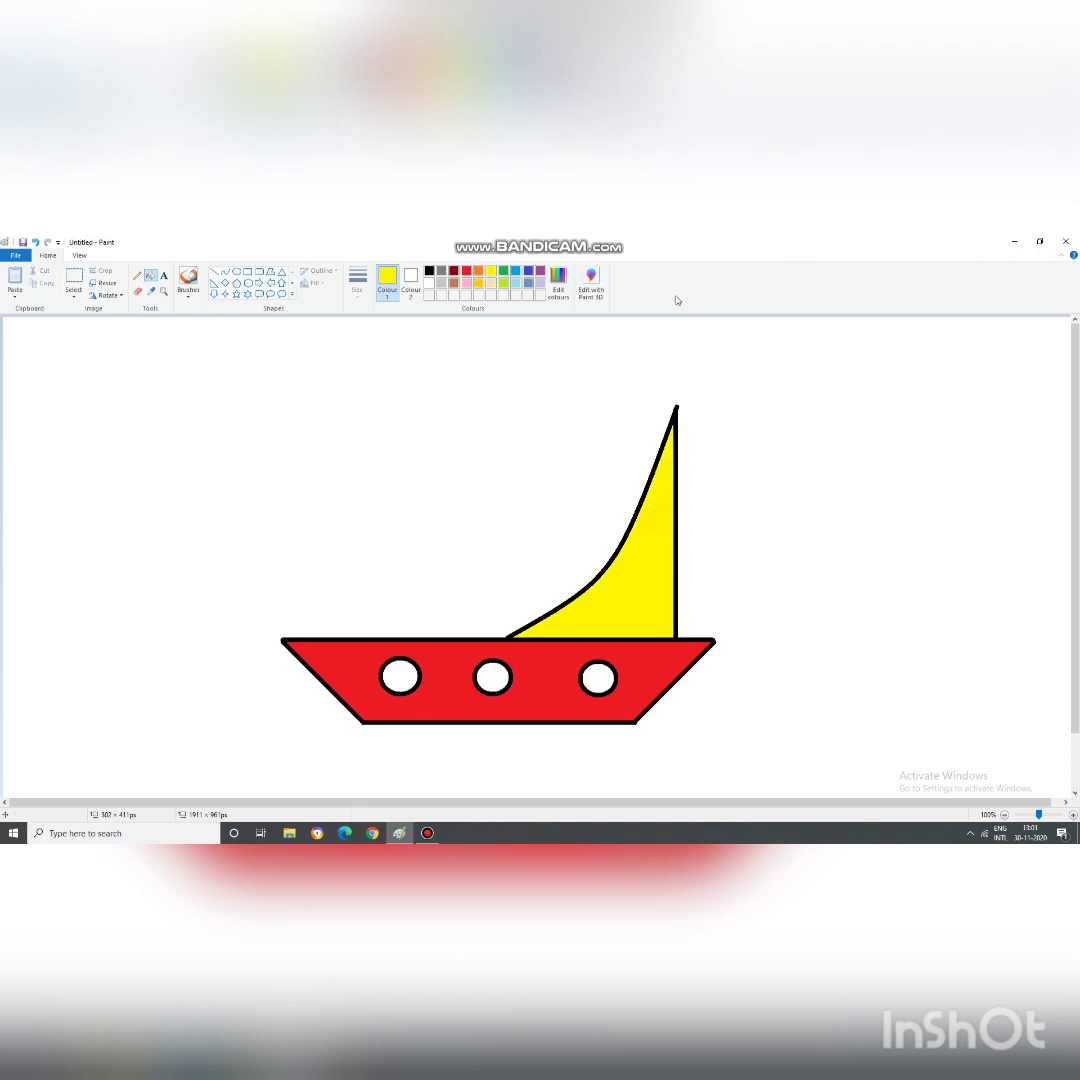
Select a brush type for water and set the paint colour to light blue
{"action": "left_click", "coordinate": [190, 299]}
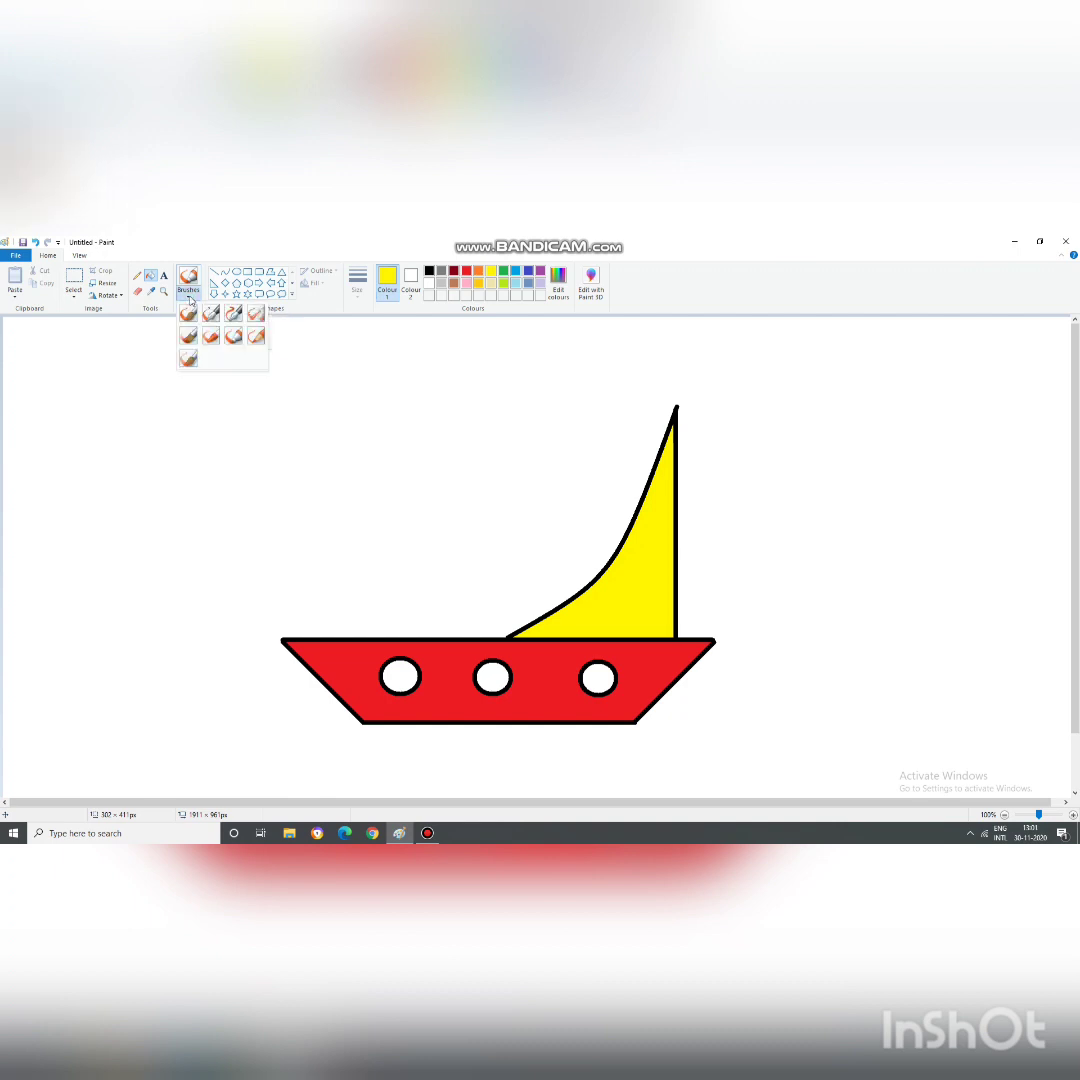
{"action": "left_click", "coordinate": [232, 338]}
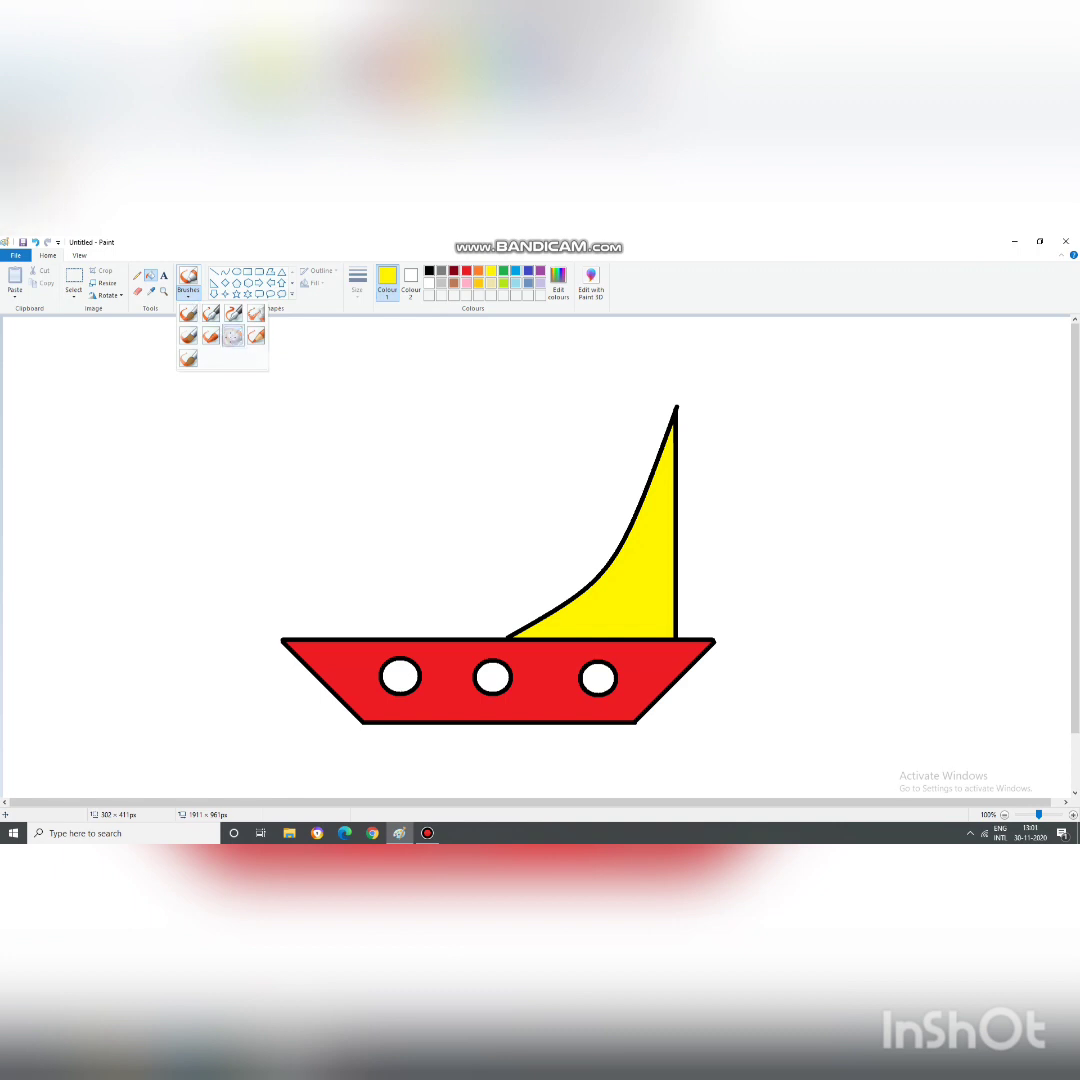
{"action": "left_click", "coordinate": [516, 271]}
Brush wavy light-blue water left and right of the hull, beneath the stern, and across the lower left
{"action": "mouse_move", "coordinate": [16, 695]}
{"action": "left_mouse_down"}
{"action": "mouse_move", "coordinate": [83, 702]}
{"action": "mouse_move", "coordinate": [315, 700]}
{"action": "left_mouse_up"}
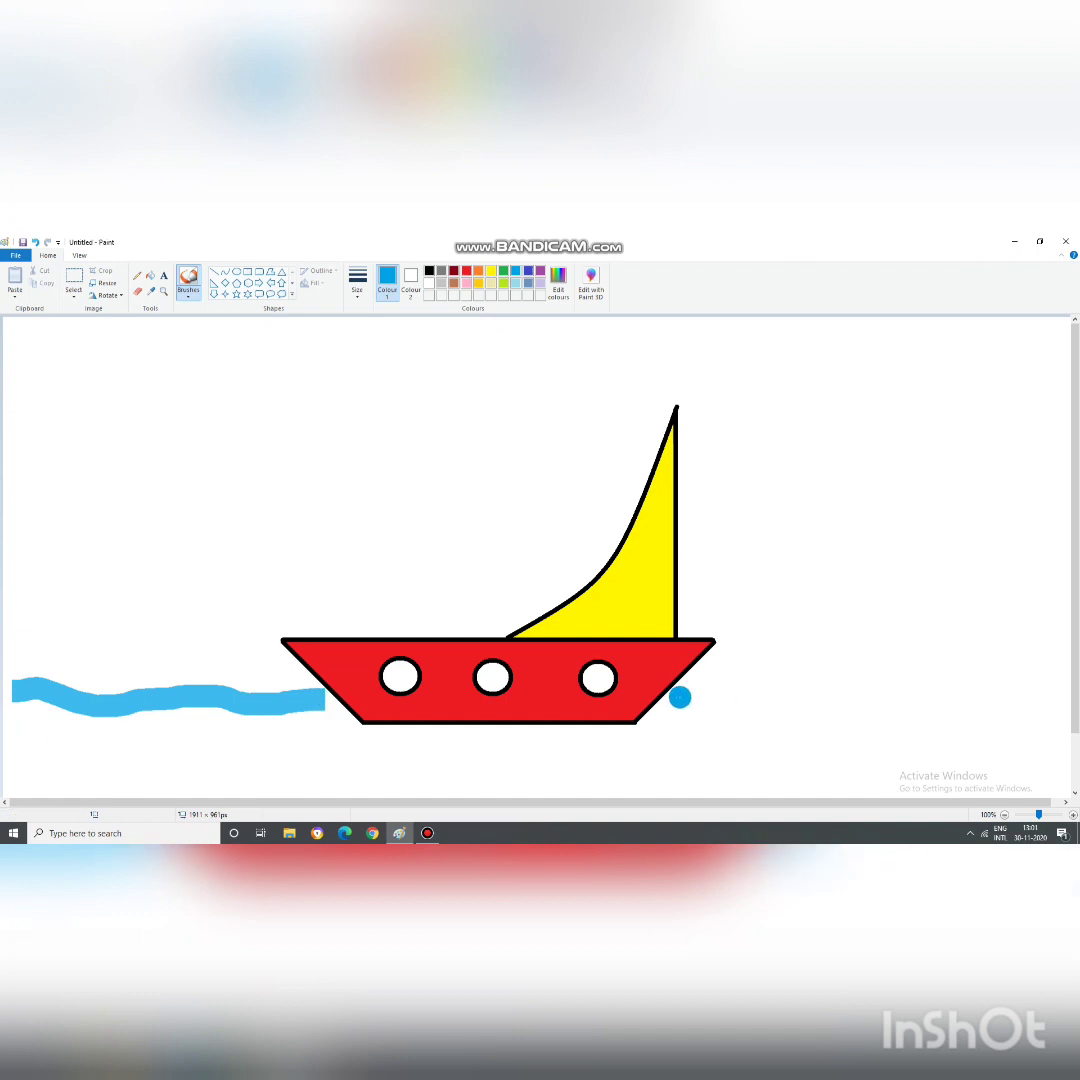
{"action": "mouse_move", "coordinate": [675, 697]}
{"action": "left_mouse_down"}
{"action": "mouse_move", "coordinate": [840, 680]}
{"action": "mouse_move", "coordinate": [1070, 687]}
{"action": "left_mouse_up"}
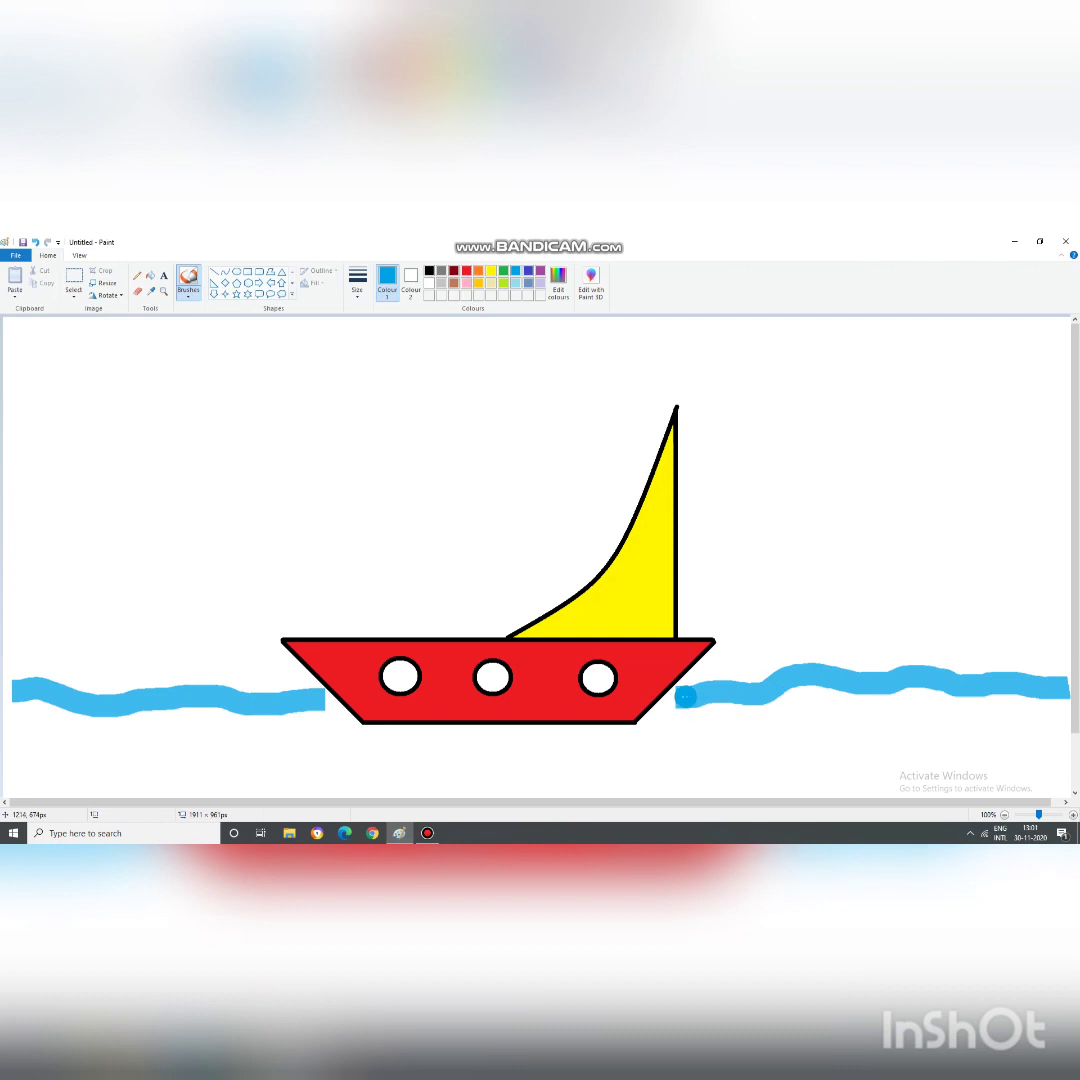
{"action": "mouse_move", "coordinate": [678, 698]}
{"action": "left_mouse_down"}
{"action": "mouse_move", "coordinate": [588, 739]}
{"action": "mouse_move", "coordinate": [351, 735]}
{"action": "mouse_move", "coordinate": [322, 701]}
{"action": "mouse_move", "coordinate": [321, 694]}
{"action": "left_mouse_up"}
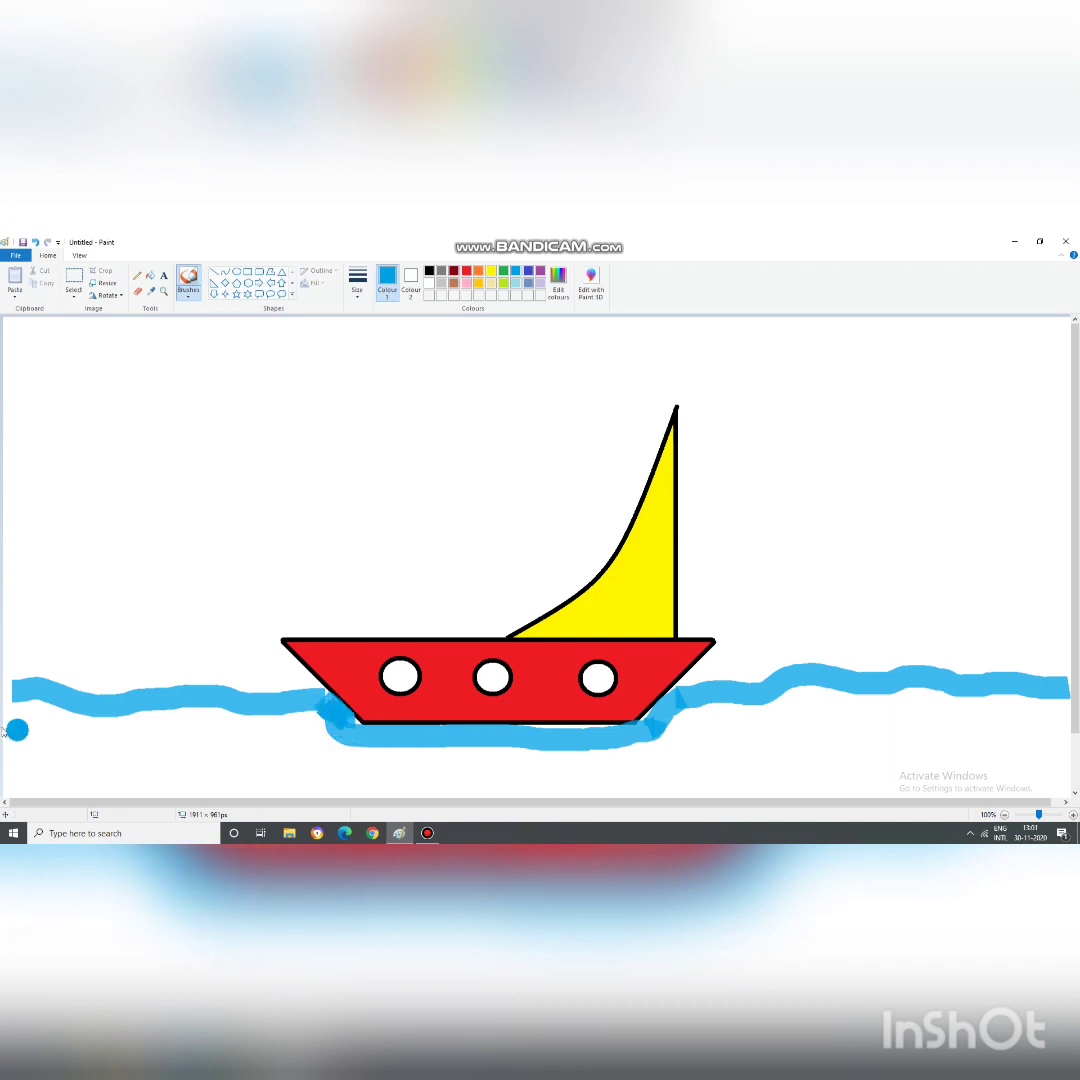
{"action": "mouse_move", "coordinate": [18, 704]}
{"action": "left_mouse_down"}
{"action": "mouse_move", "coordinate": [13, 782]}
{"action": "mouse_move", "coordinate": [337, 780]}
{"action": "mouse_move", "coordinate": [90, 768]}
{"action": "mouse_move", "coordinate": [168, 752]}
{"action": "left_mouse_up"}
{"action": "mouse_move", "coordinate": [52, 710]}
{"action": "left_mouse_down"}
{"action": "mouse_move", "coordinate": [223, 728]}
{"action": "mouse_move", "coordinate": [95, 737]}
{"action": "mouse_move", "coordinate": [44, 770]}
{"action": "mouse_move", "coordinate": [44, 746]}
{"action": "mouse_move", "coordinate": [27, 760]}
{"action": "mouse_move", "coordinate": [77, 732]}
{"action": "mouse_move", "coordinate": [201, 708]}
{"action": "mouse_move", "coordinate": [313, 718]}
{"action": "mouse_move", "coordinate": [186, 737]}
{"action": "mouse_move", "coordinate": [306, 731]}
{"action": "mouse_move", "coordinate": [169, 740]}
{"action": "mouse_move", "coordinate": [287, 764]}
{"action": "mouse_move", "coordinate": [253, 761]}
{"action": "mouse_move", "coordinate": [320, 754]}
{"action": "mouse_move", "coordinate": [127, 744]}
{"action": "mouse_move", "coordinate": [312, 716]}
{"action": "mouse_move", "coordinate": [296, 690]}
{"action": "mouse_move", "coordinate": [317, 673]}
{"action": "mouse_move", "coordinate": [345, 689]}
{"action": "mouse_move", "coordinate": [287, 736]}
{"action": "mouse_move", "coordinate": [323, 737]}
{"action": "mouse_move", "coordinate": [386, 775]}
{"action": "mouse_move", "coordinate": [388, 754]}
{"action": "mouse_move", "coordinate": [517, 756]}
{"action": "mouse_move", "coordinate": [406, 766]}
{"action": "mouse_move", "coordinate": [510, 772]}
{"action": "mouse_move", "coordinate": [417, 785]}
{"action": "mouse_move", "coordinate": [570, 787]}
{"action": "mouse_move", "coordinate": [597, 785]}
{"action": "mouse_move", "coordinate": [510, 757]}
{"action": "mouse_move", "coordinate": [559, 757]}
{"action": "mouse_move", "coordinate": [521, 753]}
{"action": "mouse_move", "coordinate": [539, 741]}
{"action": "mouse_move", "coordinate": [524, 737]}
{"action": "mouse_move", "coordinate": [628, 736]}
{"action": "mouse_move", "coordinate": [655, 702]}
{"action": "mouse_move", "coordinate": [651, 711]}
{"action": "mouse_move", "coordinate": [740, 695]}
{"action": "mouse_move", "coordinate": [1056, 697]}
{"action": "mouse_move", "coordinate": [1056, 780]}
{"action": "mouse_move", "coordinate": [1040, 794]}
{"action": "mouse_move", "coordinate": [546, 790]}
{"action": "mouse_move", "coordinate": [705, 722]}
{"action": "mouse_move", "coordinate": [1000, 712]}
{"action": "mouse_move", "coordinate": [1050, 728]}
{"action": "mouse_move", "coordinate": [588, 738]}
{"action": "mouse_move", "coordinate": [900, 745]}
{"action": "mouse_move", "coordinate": [735, 732]}
{"action": "left_mouse_up"}
Brush over the remaining white gaps along the bottom, bottom-left corner and top-left water edge
{"action": "mouse_move", "coordinate": [690, 786]}
{"action": "left_mouse_down"}
{"action": "mouse_move", "coordinate": [905, 788]}
{"action": "mouse_move", "coordinate": [1051, 780]}
{"action": "mouse_move", "coordinate": [1056, 771]}
{"action": "mouse_move", "coordinate": [1028, 776]}
{"action": "mouse_move", "coordinate": [1057, 769]}
{"action": "mouse_move", "coordinate": [993, 759]}
{"action": "mouse_move", "coordinate": [922, 769]}
{"action": "mouse_move", "coordinate": [1035, 767]}
{"action": "mouse_move", "coordinate": [753, 778]}
{"action": "mouse_move", "coordinate": [755, 765]}
{"action": "mouse_move", "coordinate": [980, 762]}
{"action": "mouse_move", "coordinate": [723, 757]}
{"action": "mouse_move", "coordinate": [998, 749]}
{"action": "left_mouse_up"}
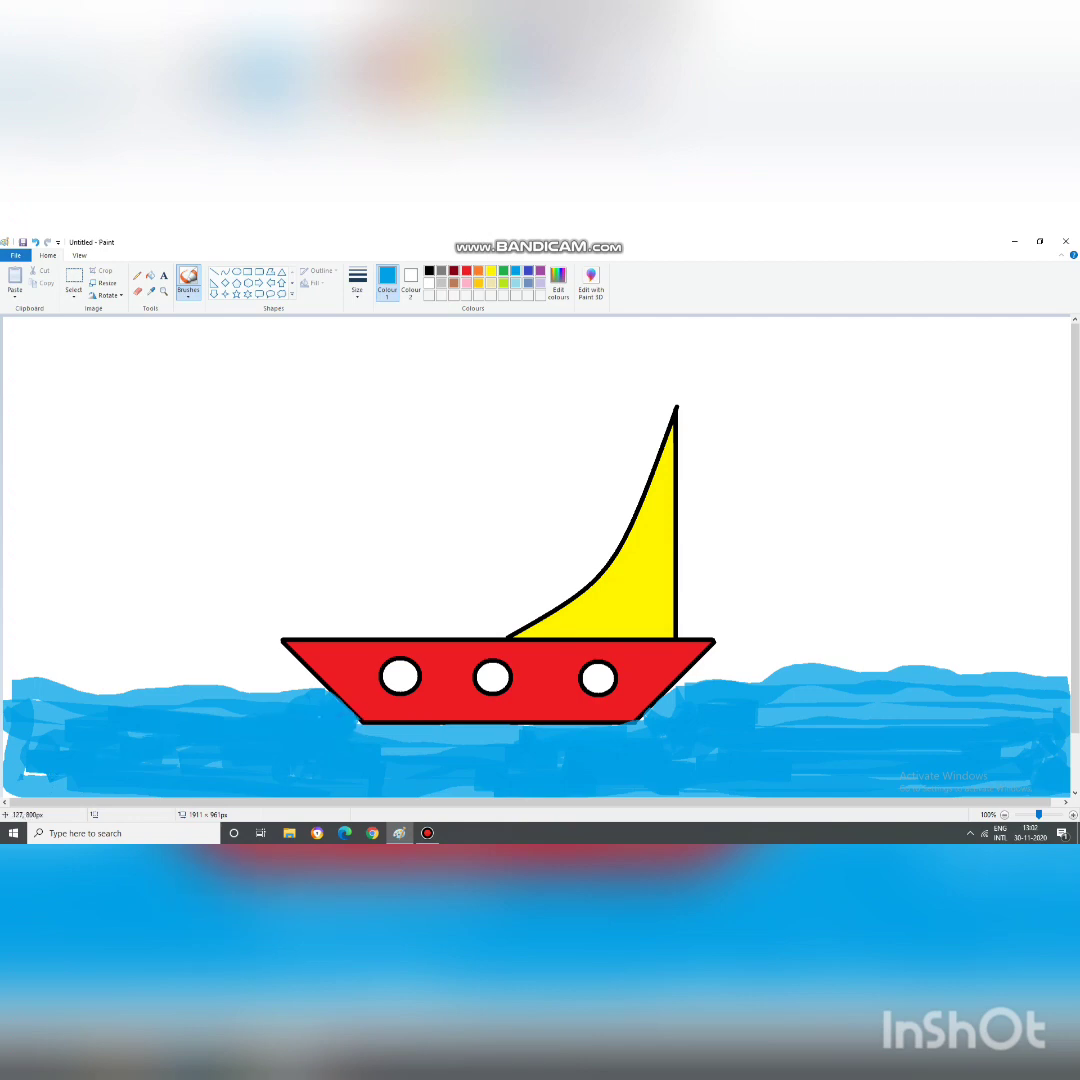
{"action": "left_click_drag", "start_coordinate": [74, 765], "coordinate": [4, 796]}
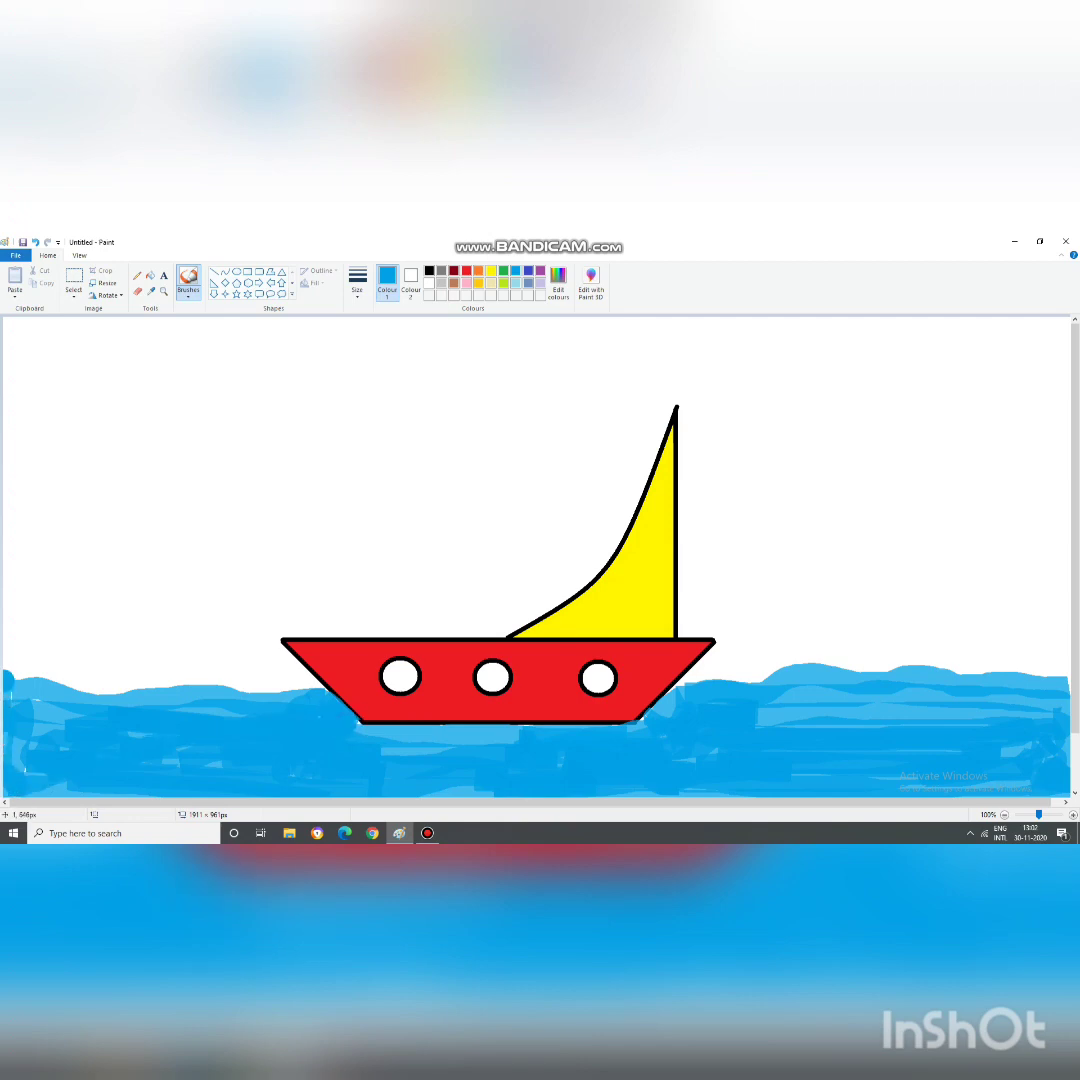
{"action": "left_click_drag", "start_coordinate": [3, 679], "coordinate": [68, 688]}
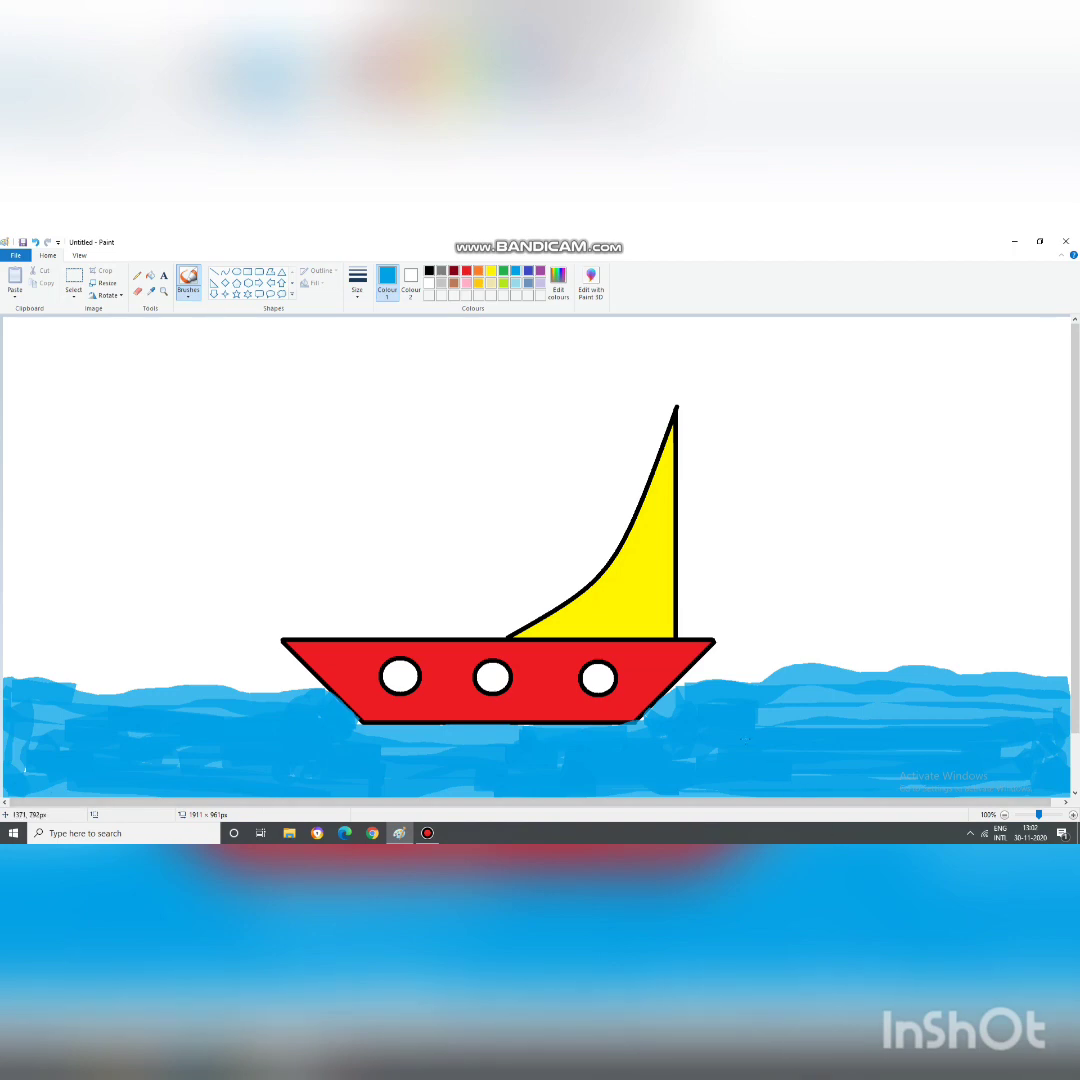